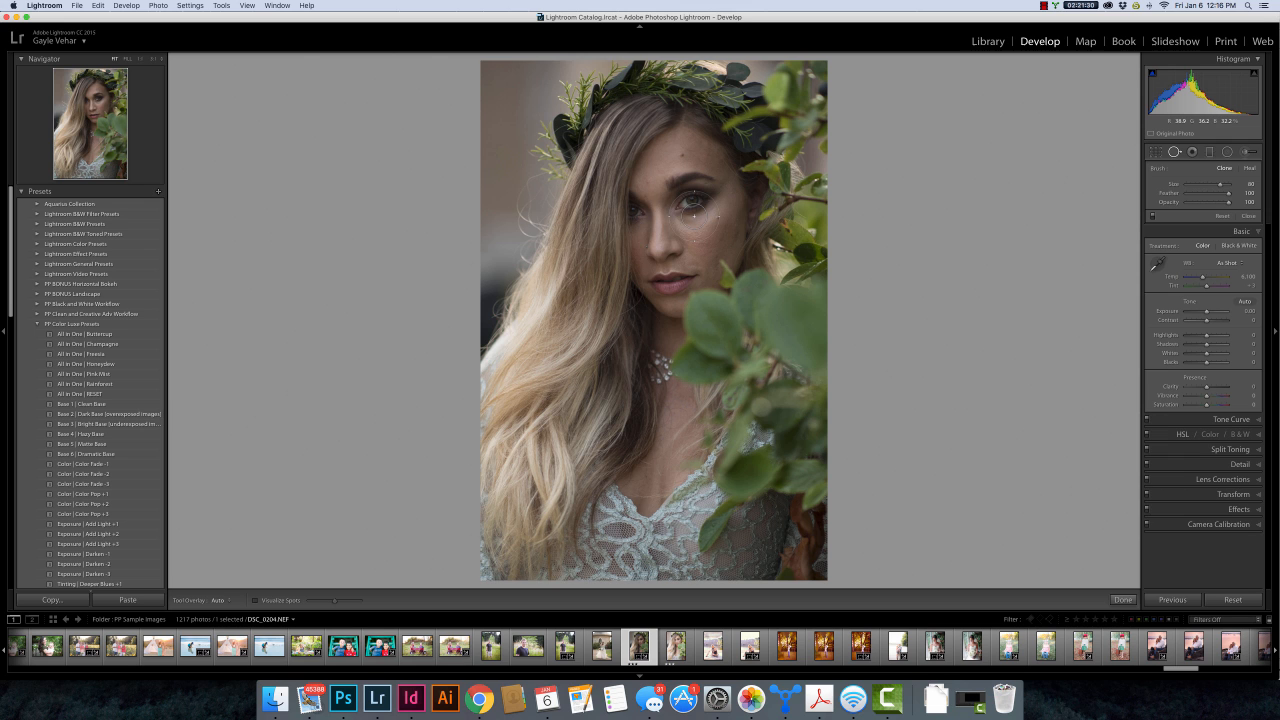
Clone out the mole on the forehead with the Spot Removal tool, placing its sample area on clear skin just below it
{"action": "key", "text": "z"}
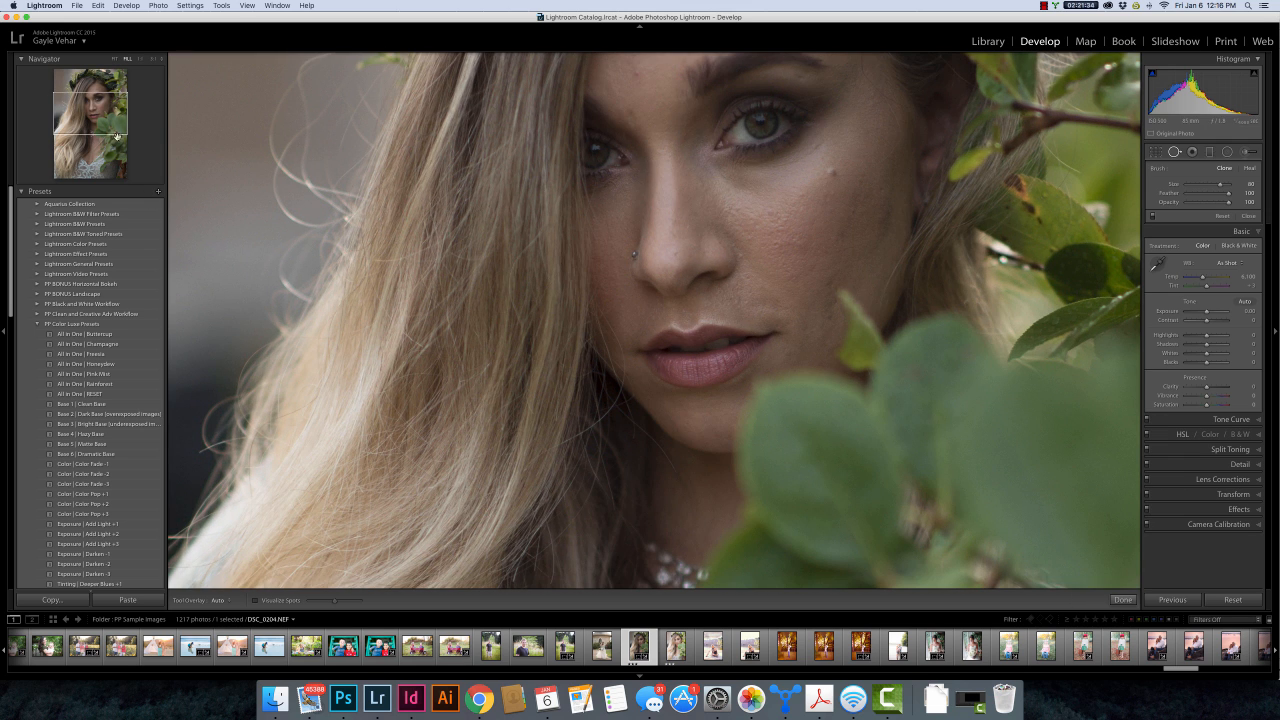
{"action": "left_click_drag", "start_coordinate": [114, 129], "coordinate": [110, 104]}
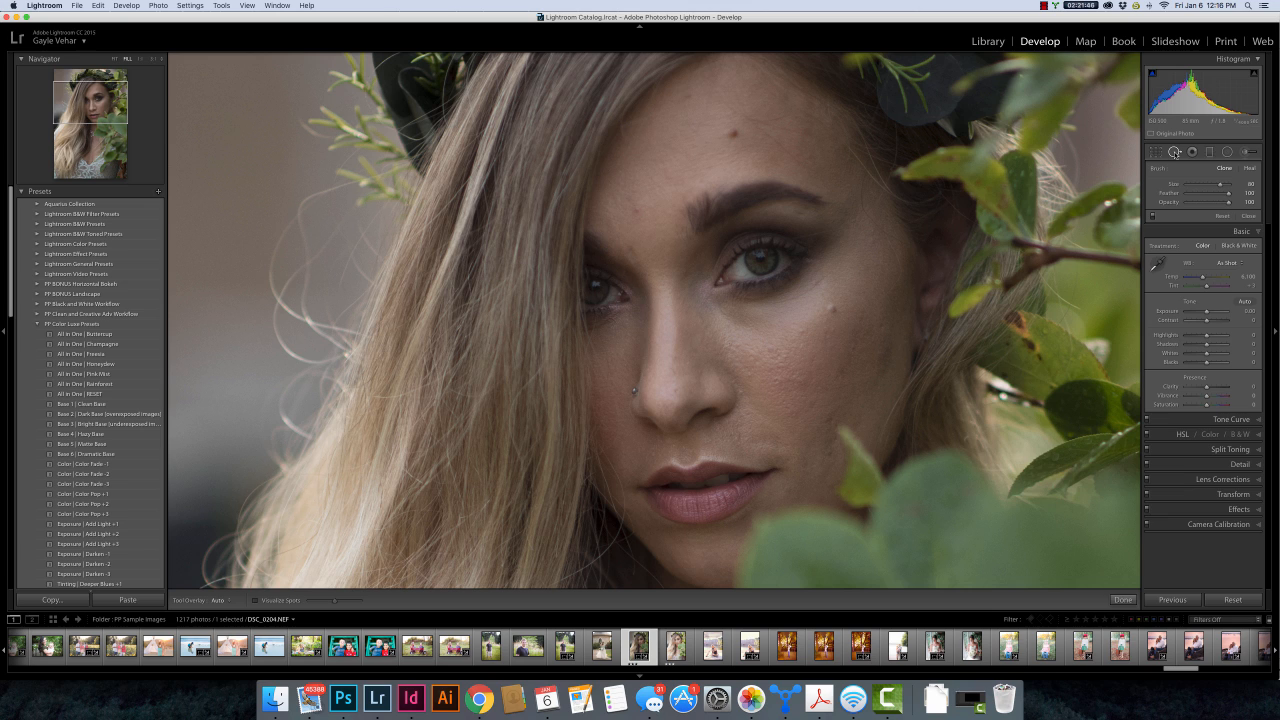
{"action": "left_click", "coordinate": [1175, 152]}
{"action": "left_click", "coordinate": [1175, 152]}
{"action": "left_click", "coordinate": [734, 133]}
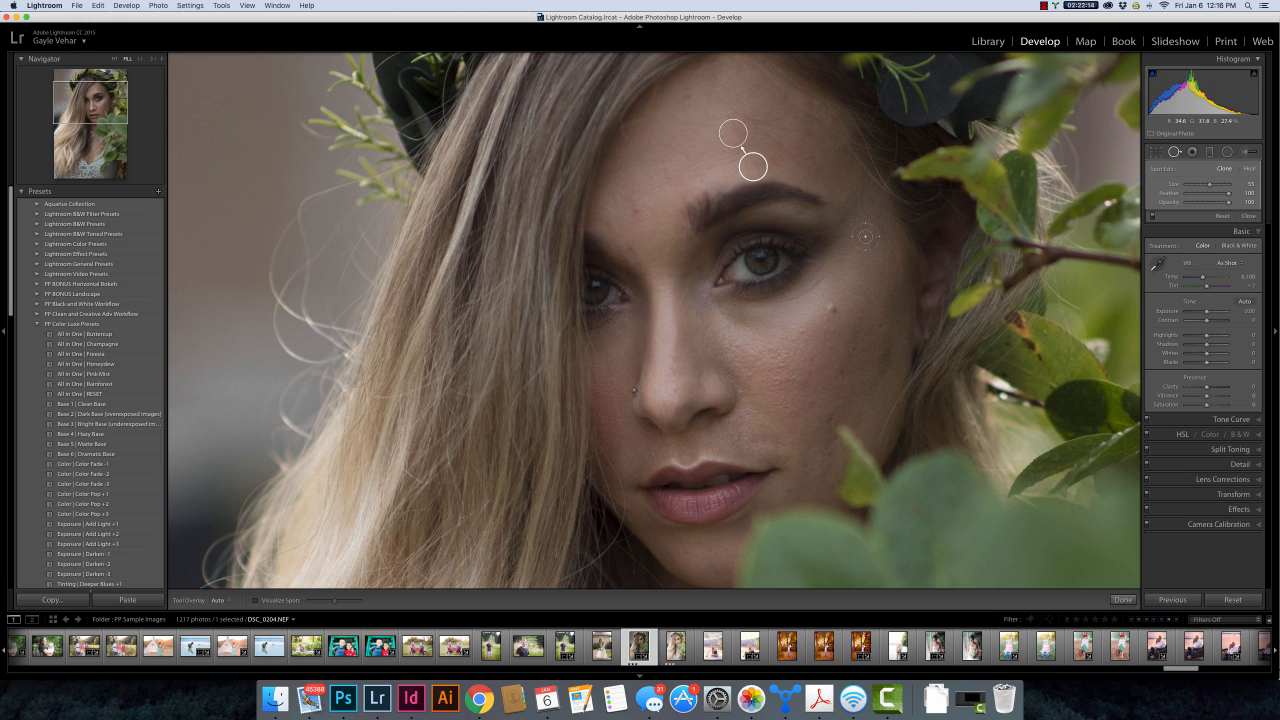
{"action": "left_click", "coordinate": [755, 157]}
{"action": "left_click_drag", "start_coordinate": [755, 158], "coordinate": [748, 162]}
Clone out the remaining spots on the upper forehead, above the inner brow and between the brows
{"action": "left_click", "coordinate": [636, 210]}
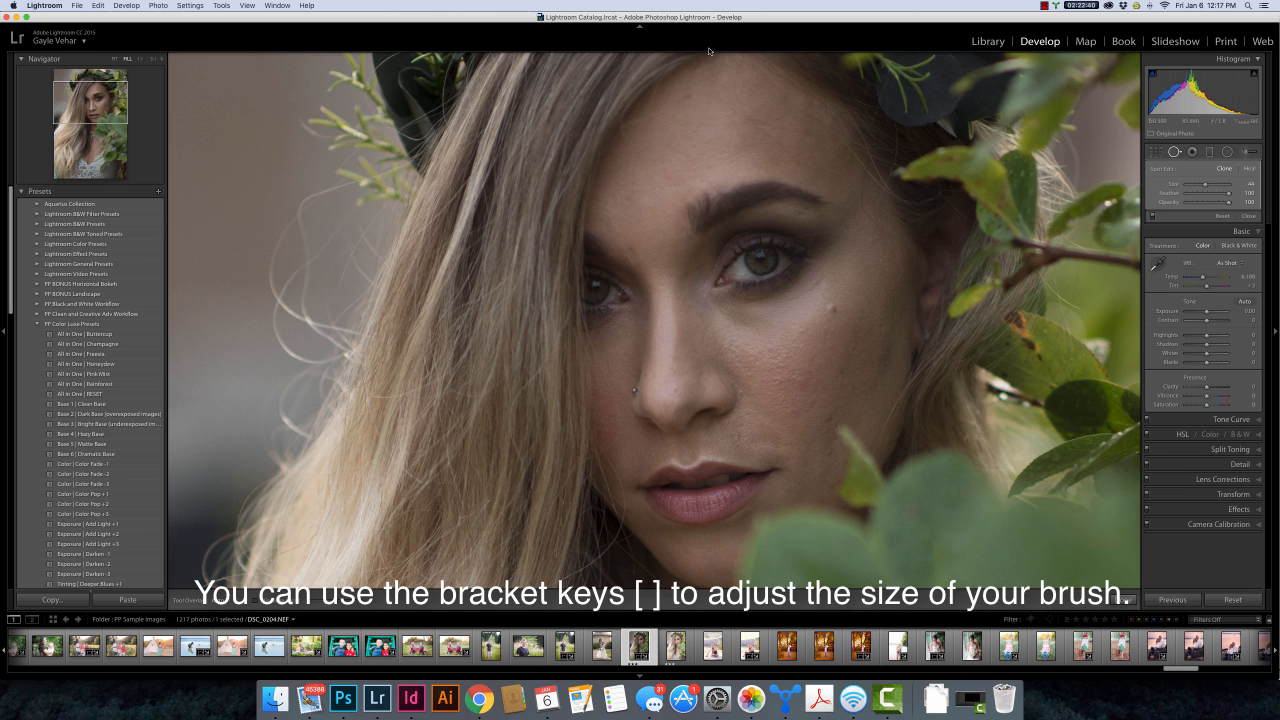
{"action": "left_click", "coordinate": [688, 96]}
{"action": "left_click", "coordinate": [688, 96]}
{"action": "left_click", "coordinate": [630, 251]}
{"action": "mouse_move", "coordinate": [606, 231]}
{"action": "left_mouse_down"}
{"action": "mouse_move", "coordinate": [622, 221]}
{"action": "mouse_move", "coordinate": [609, 226]}
{"action": "mouse_move", "coordinate": [655, 262]}
{"action": "left_mouse_up"}
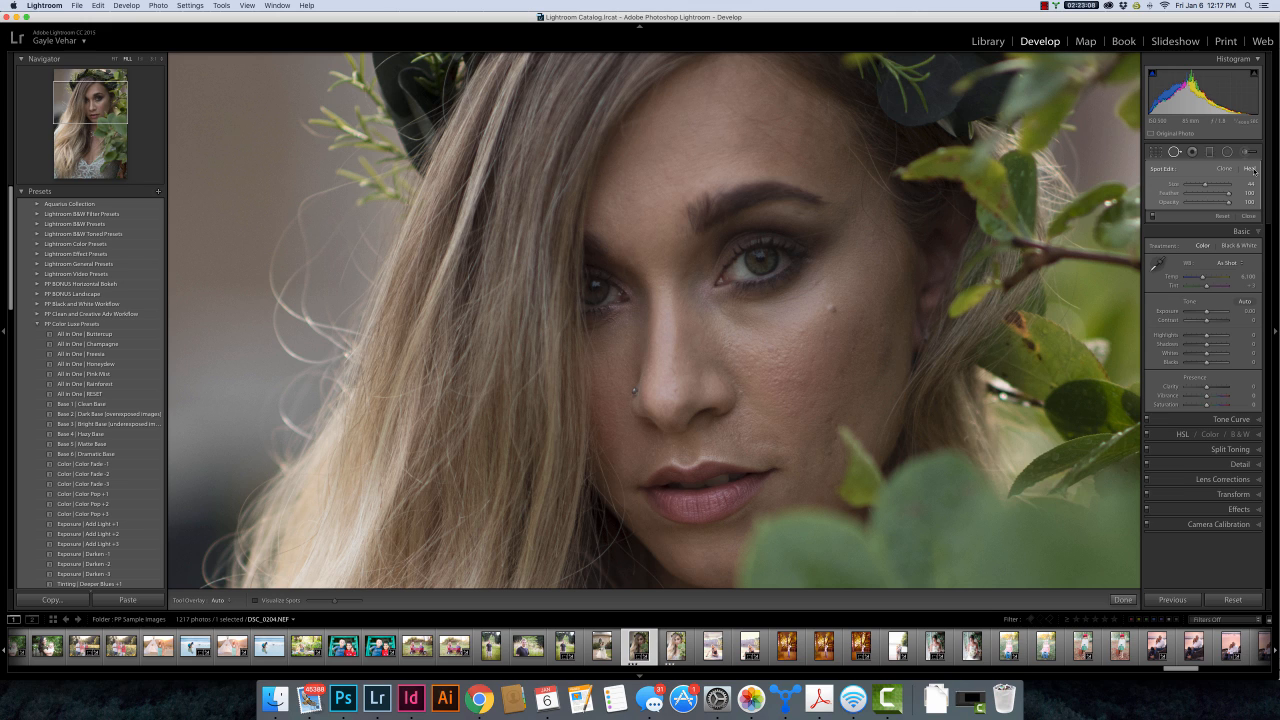
Clone out the mole and small blemishes on the cheek below the eye, sampling nearby skin
{"action": "left_click", "coordinate": [1225, 169]}
{"action": "scroll", "coordinate": [833, 310], "scroll_direction": "up", "scroll_amount": 2}
{"action": "left_click", "coordinate": [833, 310]}
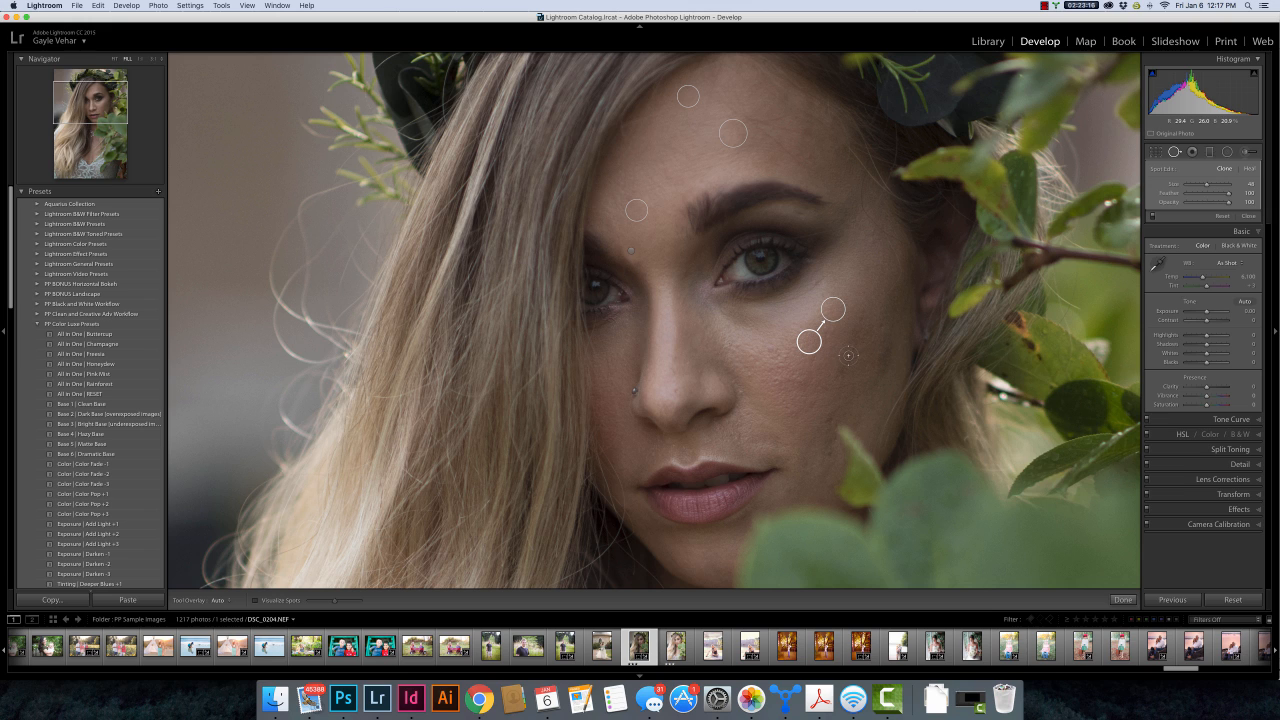
{"action": "left_click", "coordinate": [832, 329]}
{"action": "left_click", "coordinate": [770, 348]}
{"action": "left_click_drag", "start_coordinate": [790, 337], "coordinate": [769, 336]}
{"action": "left_click", "coordinate": [801, 331]}
Clone out the blemish beside the nostril and, at brush size 28, the one above the upper lip, sampling from adjacent skin
{"action": "left_click", "coordinate": [741, 392]}
{"action": "left_click_drag", "start_coordinate": [749, 443], "coordinate": [755, 403]}
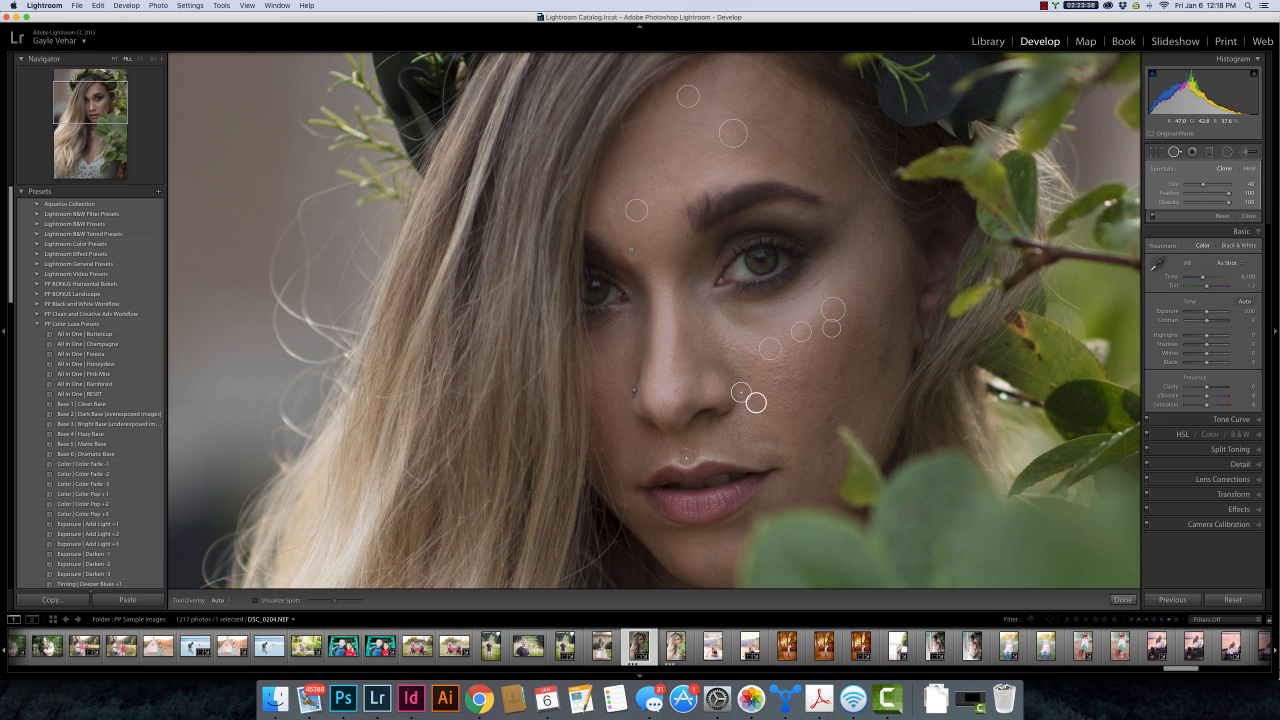
{"action": "scroll", "coordinate": [683, 449], "scroll_direction": "down", "scroll_amount": 3}
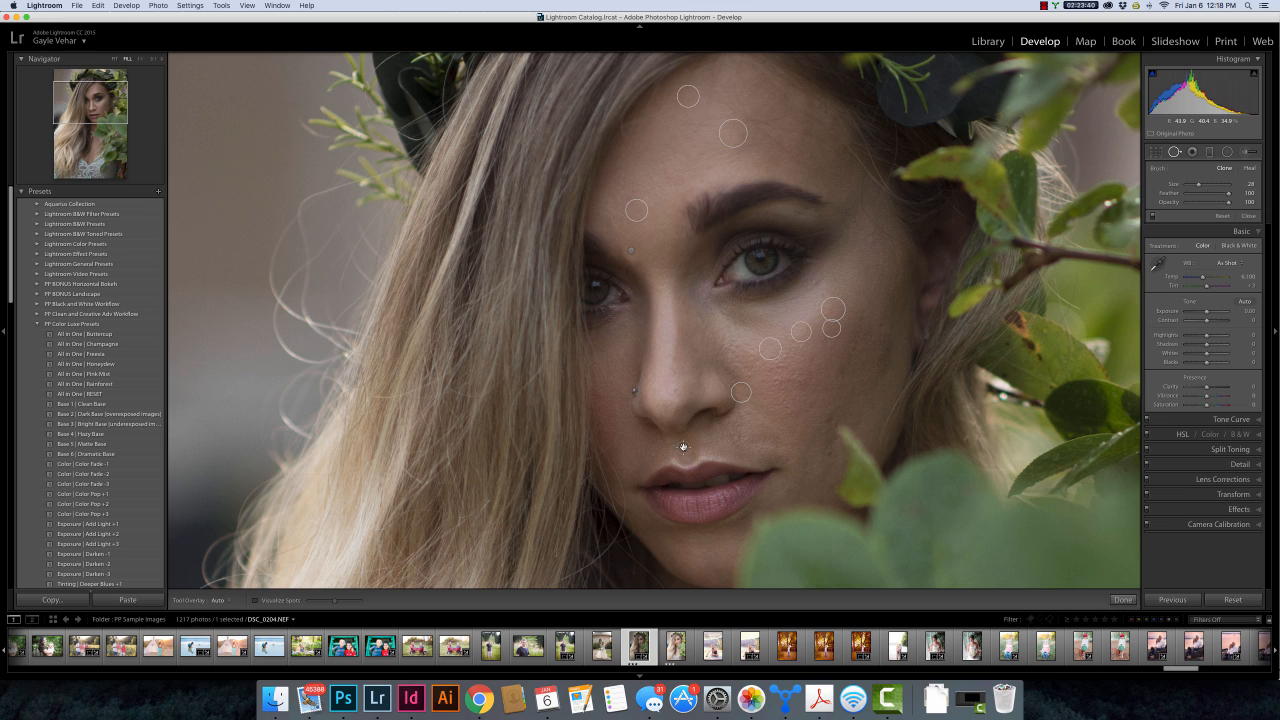
{"action": "left_click", "coordinate": [683, 447]}
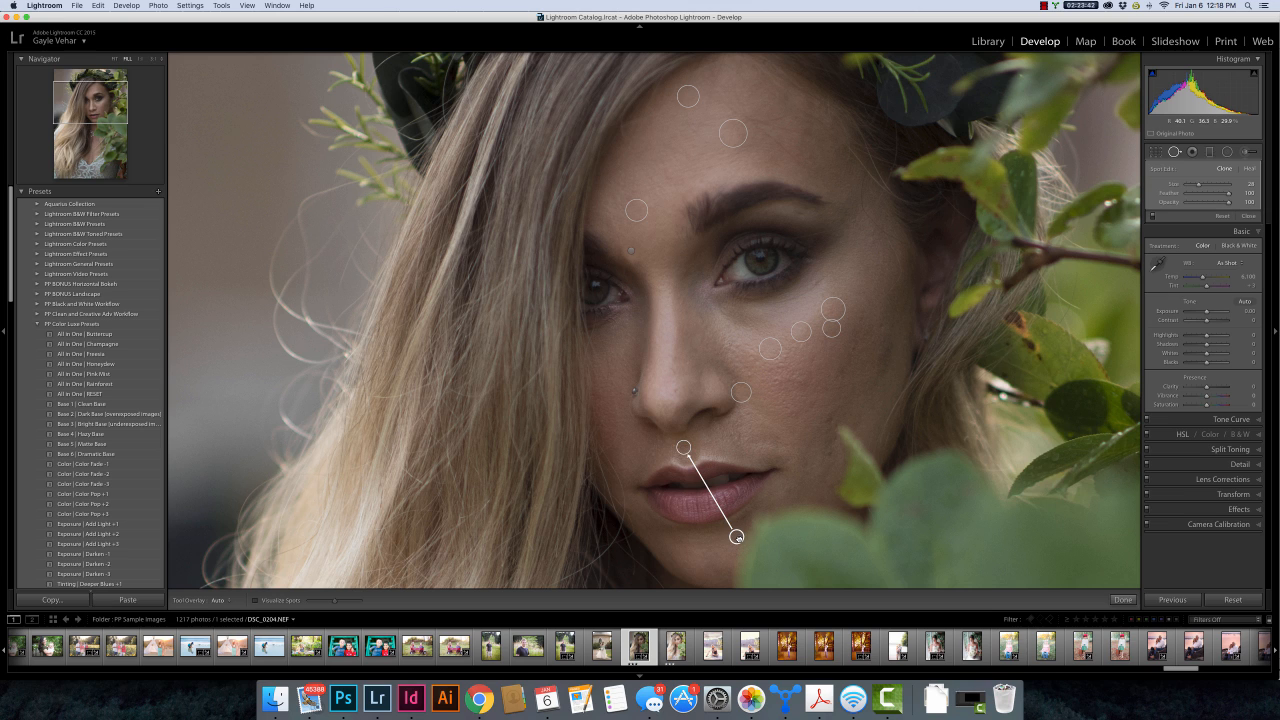
{"action": "left_click_drag", "start_coordinate": [736, 536], "coordinate": [698, 441]}
Heal the blemishes on the lower cheek and by the mouth corner at brush size 44, moving the last sample beside the mouth
{"action": "left_click", "coordinate": [828, 419]}
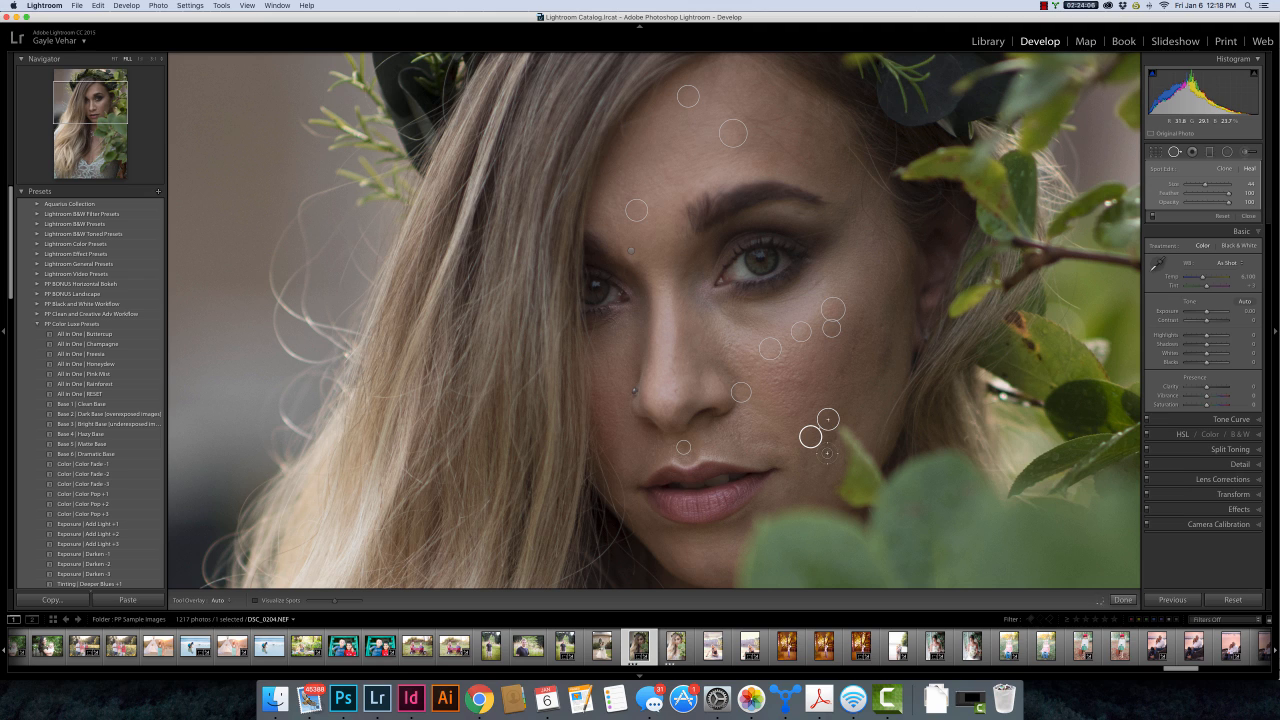
{"action": "left_click", "coordinate": [827, 453]}
{"action": "left_click", "coordinate": [804, 463]}
{"action": "key", "text": "Delete"}
{"action": "key", "text": "super+z"}
{"action": "key", "text": "bracketleft"}
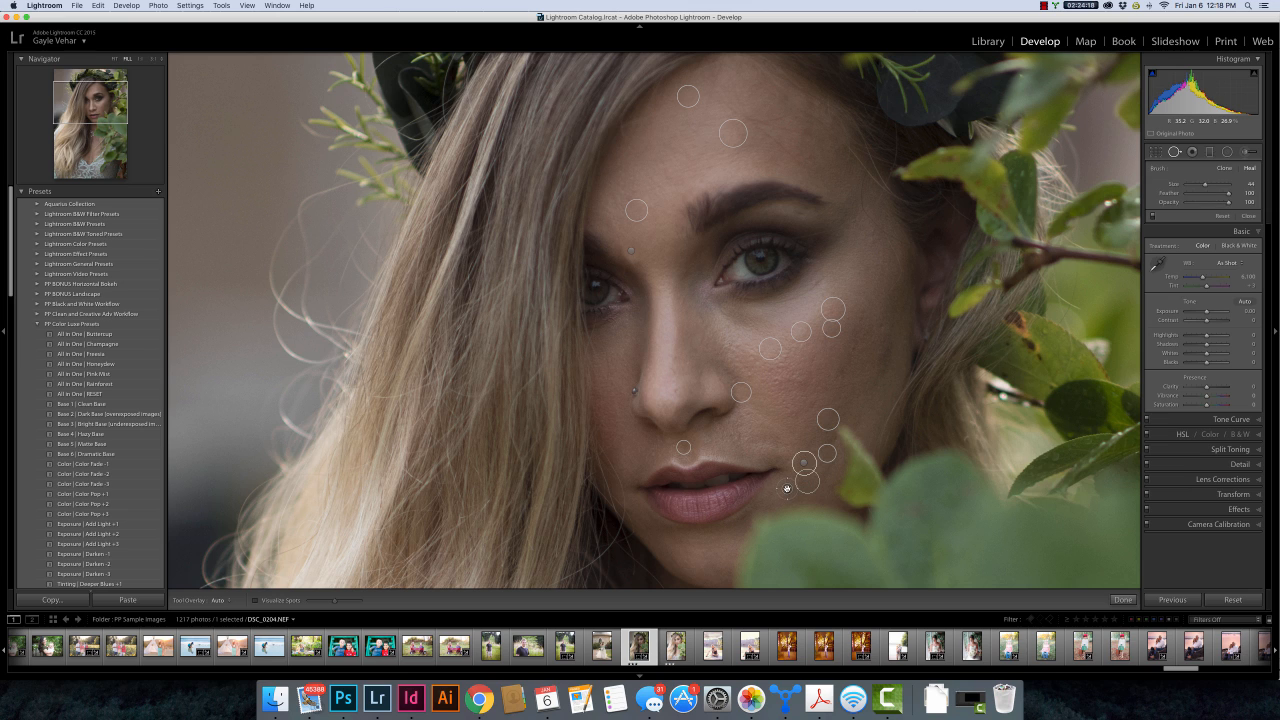
{"action": "left_click", "coordinate": [787, 488]}
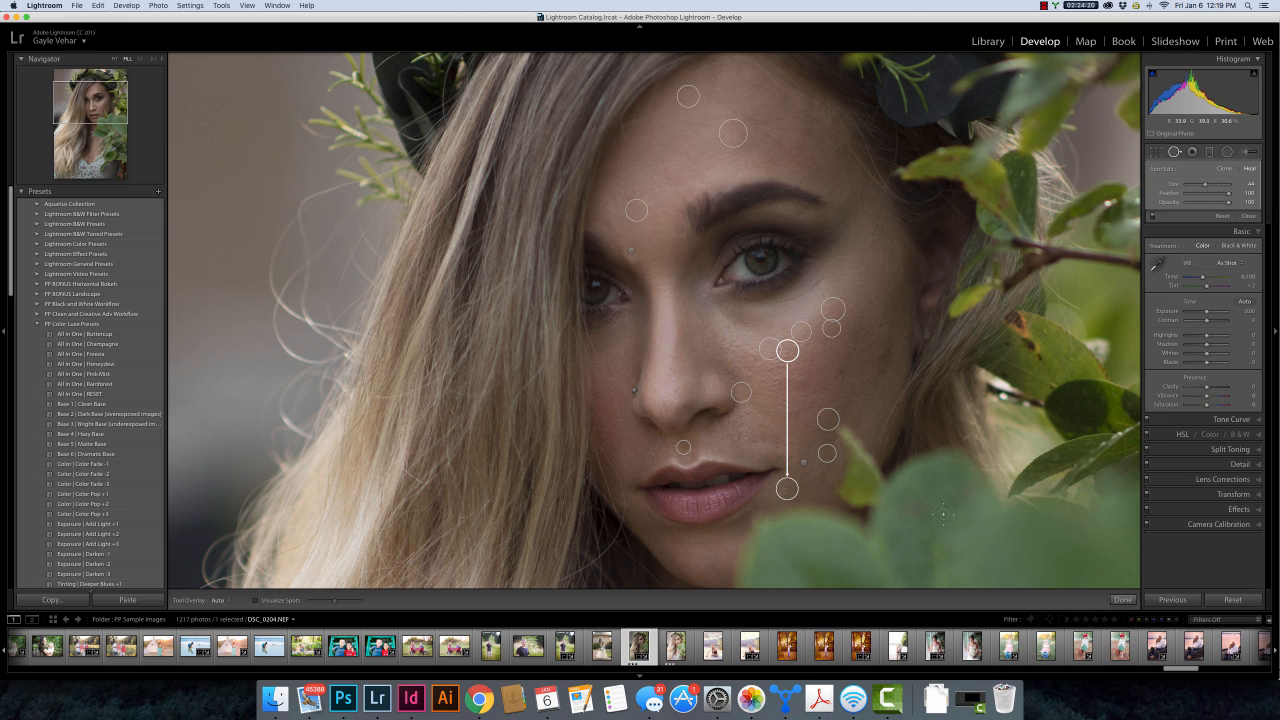
{"action": "mouse_move", "coordinate": [790, 354]}
{"action": "left_mouse_down"}
{"action": "mouse_move", "coordinate": [809, 486]}
{"action": "mouse_move", "coordinate": [799, 478]}
{"action": "left_mouse_up"}
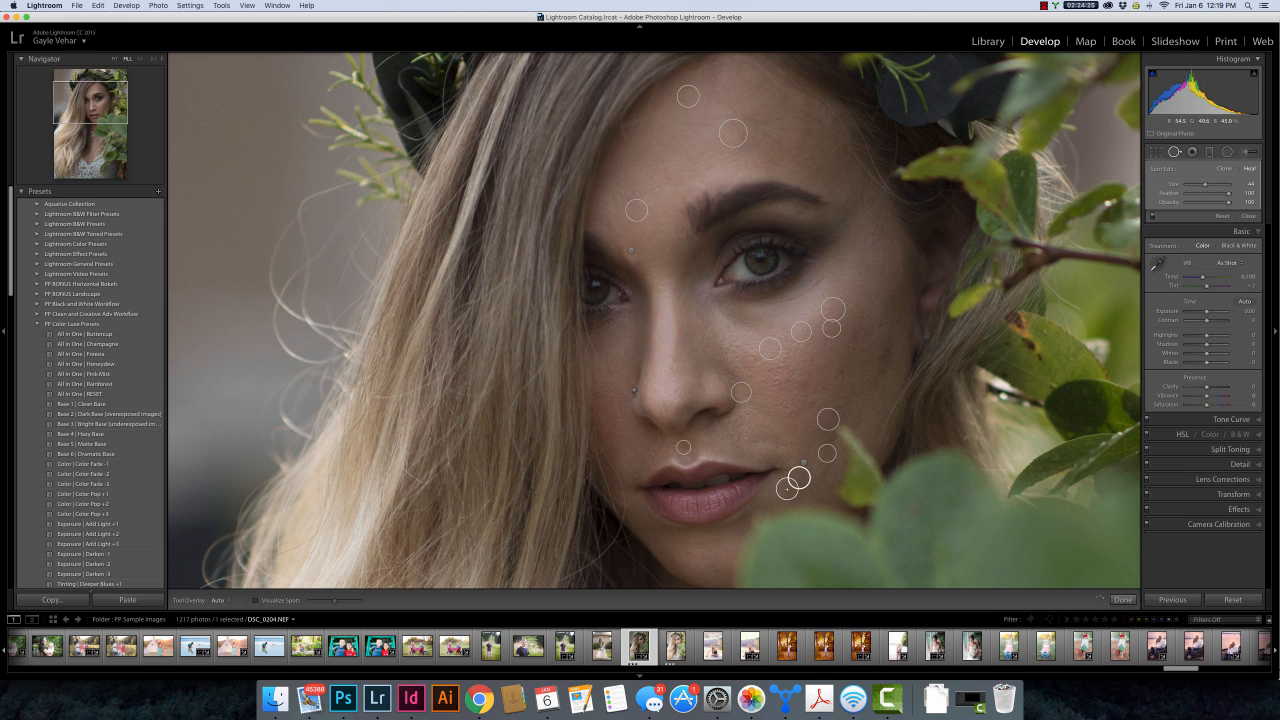
Heal two spots and a strip along the outer cheek, moving the strip's sample area onto the adjacent cheek skin
{"action": "left_click", "coordinate": [880, 326]}
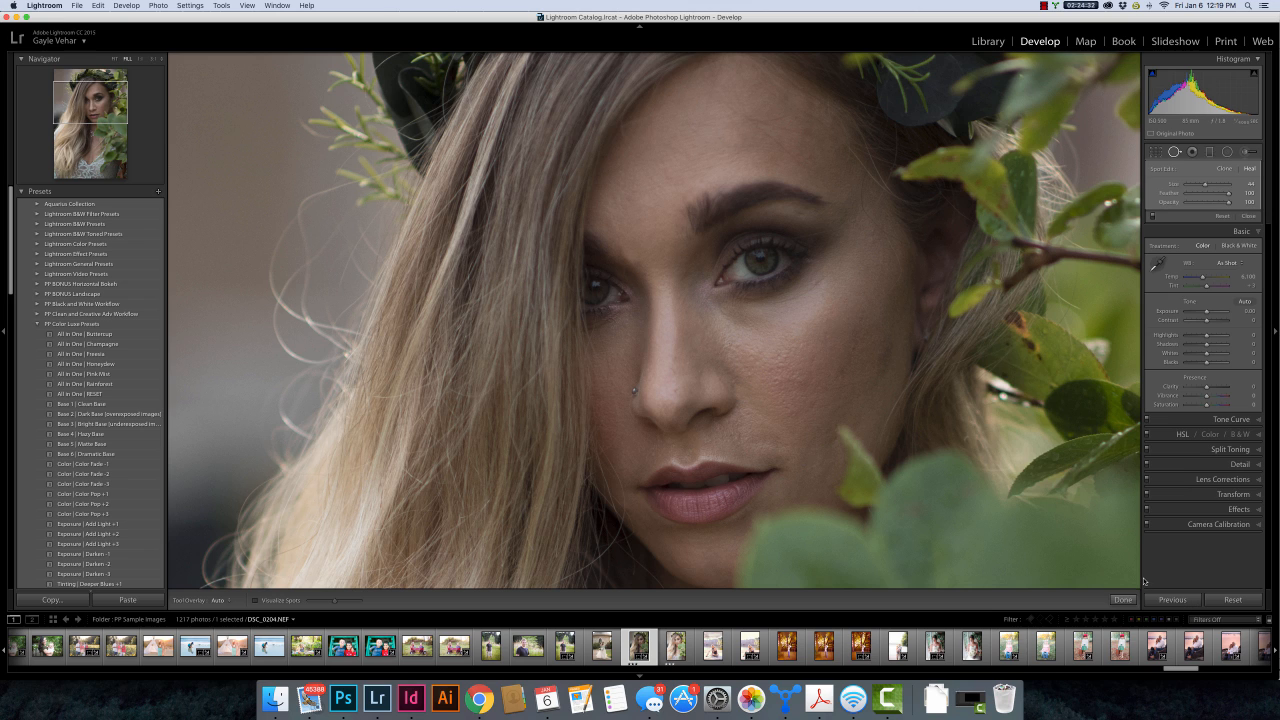
{"action": "left_click", "coordinate": [853, 348]}
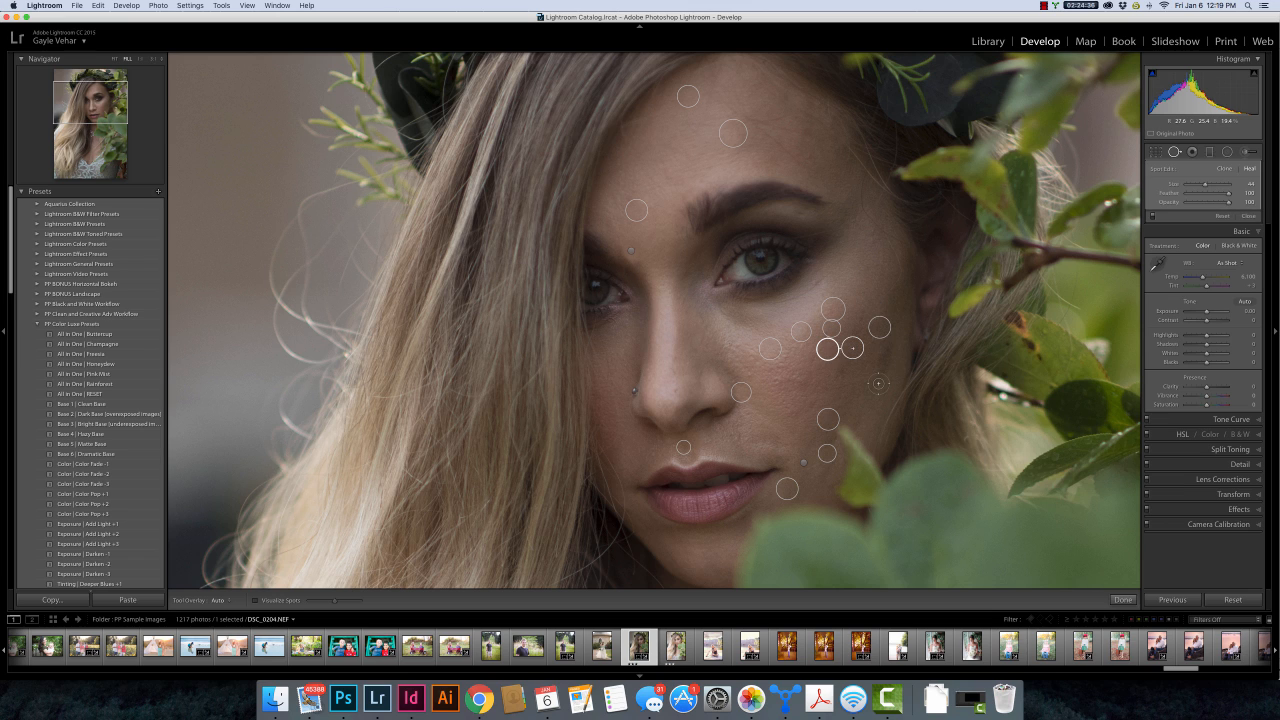
{"action": "scroll", "coordinate": [888, 345], "scroll_direction": "up", "scroll_amount": 3}
{"action": "left_click_drag", "start_coordinate": [890, 342], "coordinate": [874, 383]}
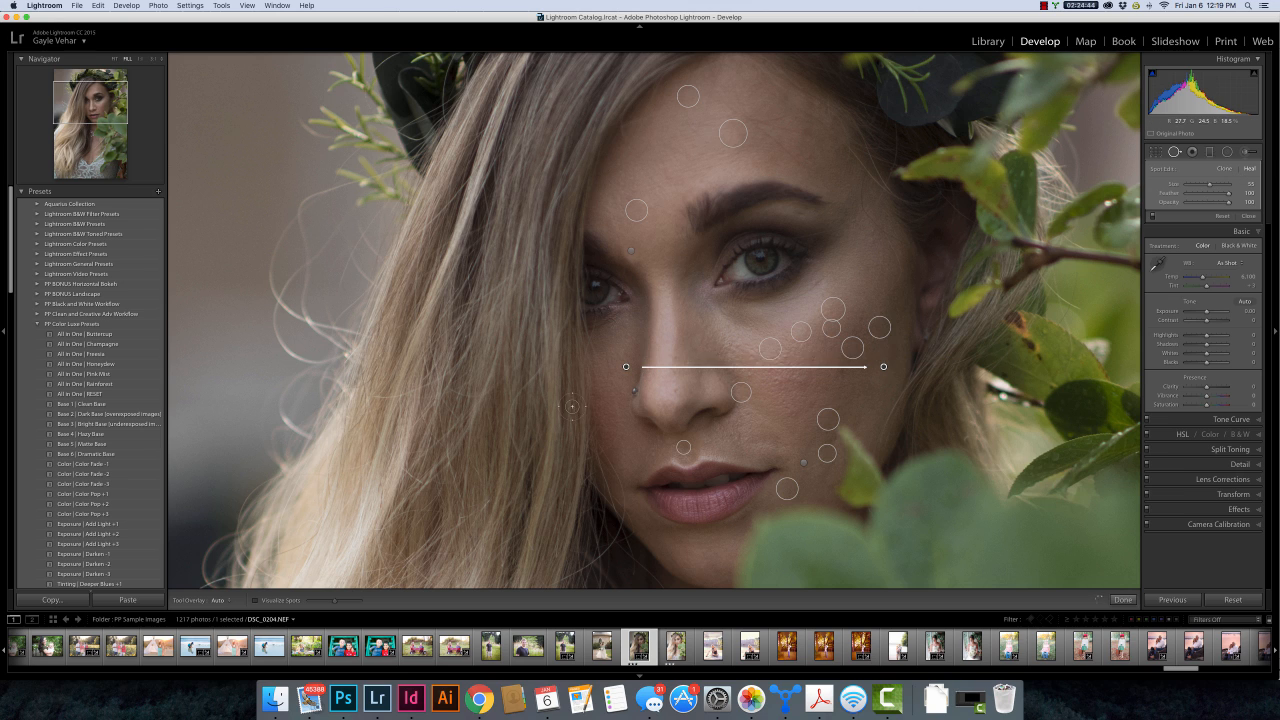
{"action": "left_click_drag", "start_coordinate": [626, 367], "coordinate": [852, 365]}
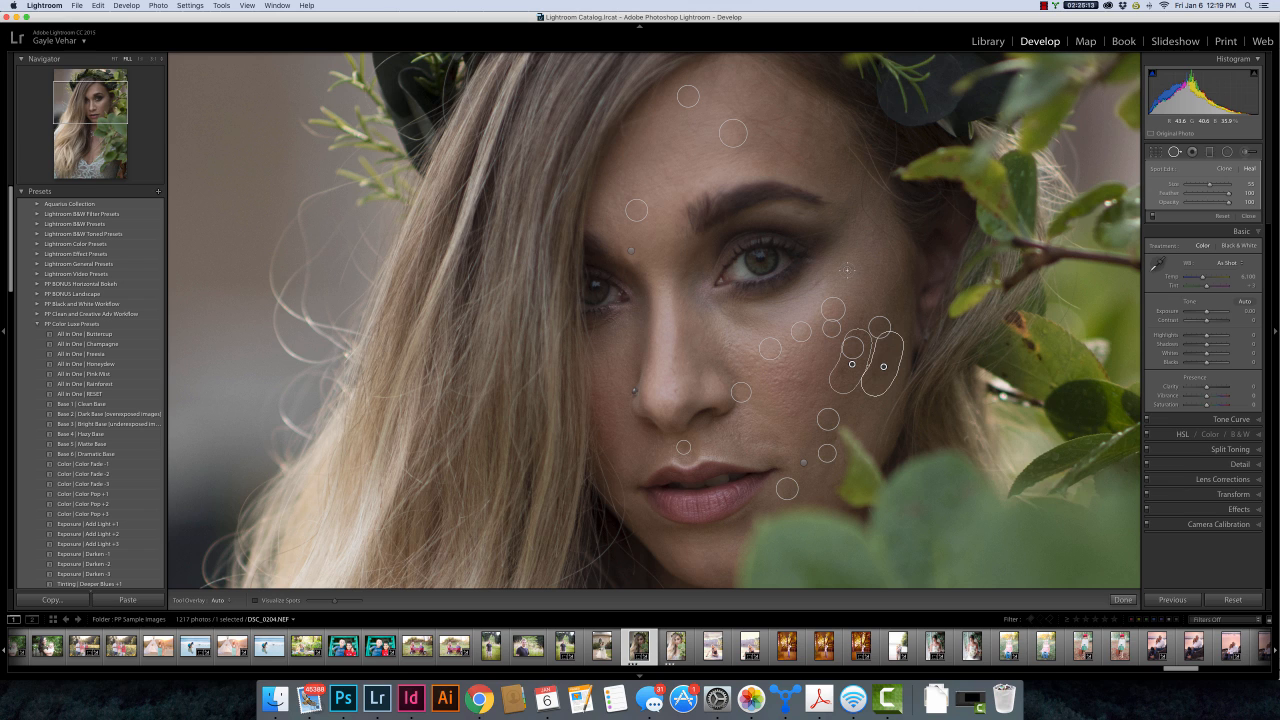
Clone over uneven skin on the eyelid, forehead, temple and between the brows, switching the last stroke between the brows to Heal
{"action": "left_click", "coordinate": [1224, 168]}
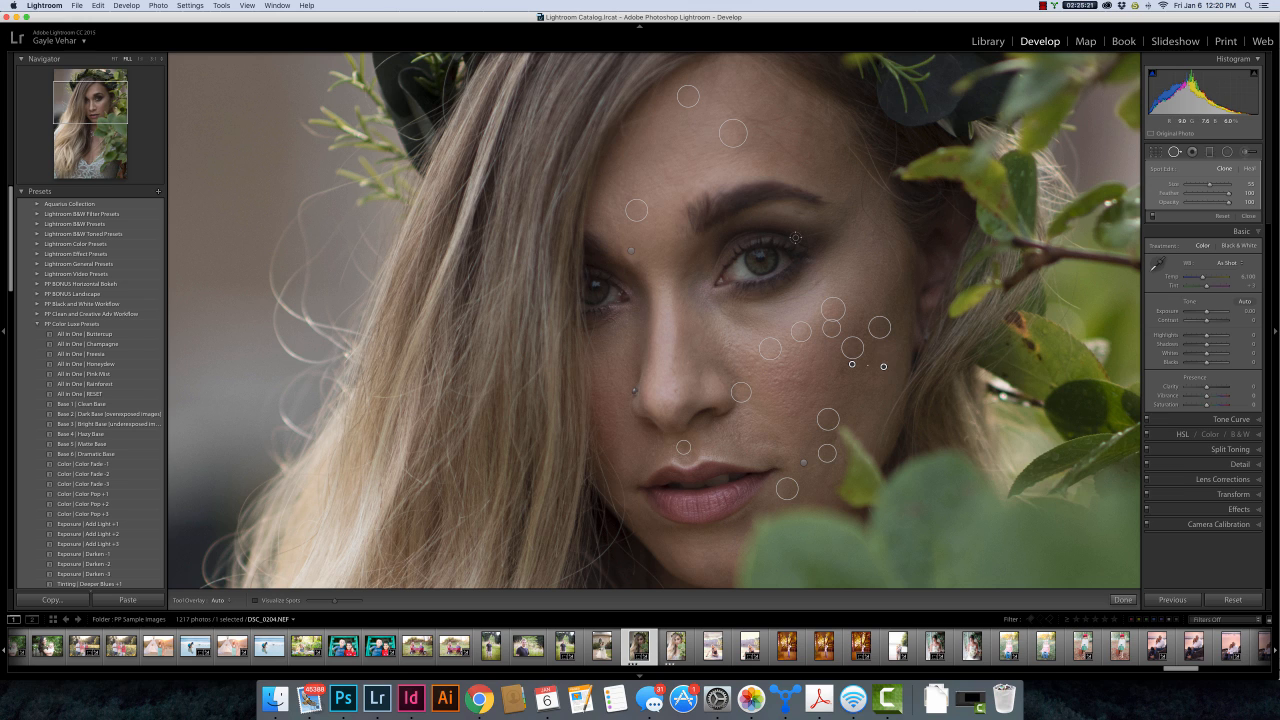
{"action": "left_click_drag", "start_coordinate": [795, 237], "coordinate": [830, 233]}
{"action": "left_click_drag", "start_coordinate": [745, 217], "coordinate": [798, 226]}
{"action": "left_click_drag", "start_coordinate": [765, 132], "coordinate": [803, 162]}
{"action": "left_click_drag", "start_coordinate": [795, 108], "coordinate": [770, 156]}
{"action": "mouse_move", "coordinate": [881, 298]}
{"action": "left_mouse_down"}
{"action": "mouse_move", "coordinate": [898, 268]}
{"action": "mouse_move", "coordinate": [890, 246]}
{"action": "left_mouse_up"}
{"action": "left_click_drag", "start_coordinate": [632, 251], "coordinate": [655, 276]}
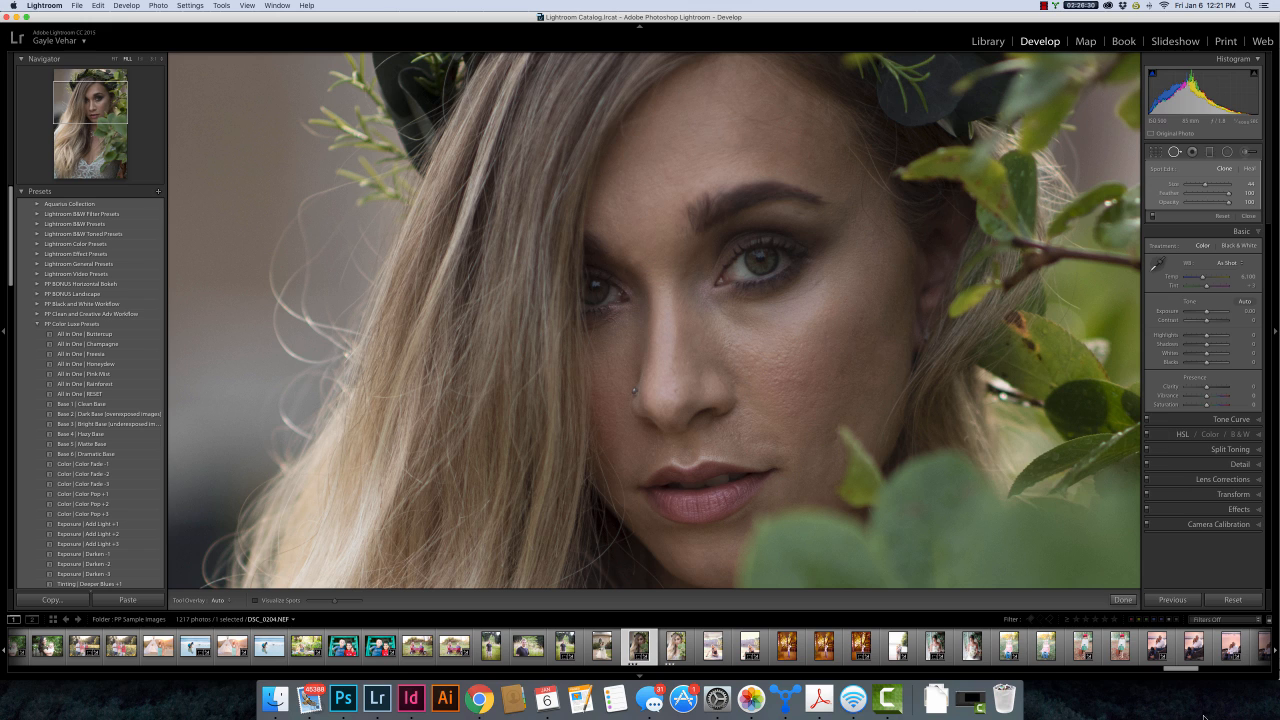
{"action": "left_click", "coordinate": [1249, 169]}
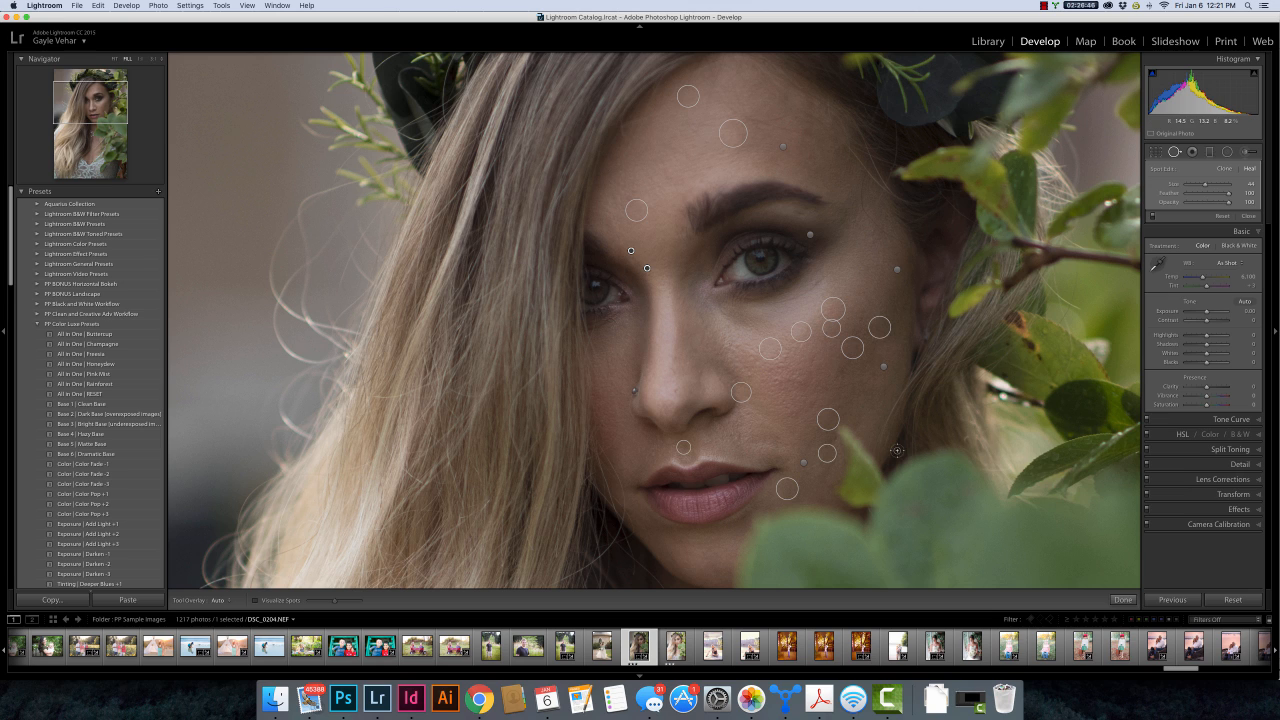
Activate the Adjustment Brush and load the 4-5 PP Skin Smooth effect preset
{"action": "left_click", "coordinate": [1247, 154]}
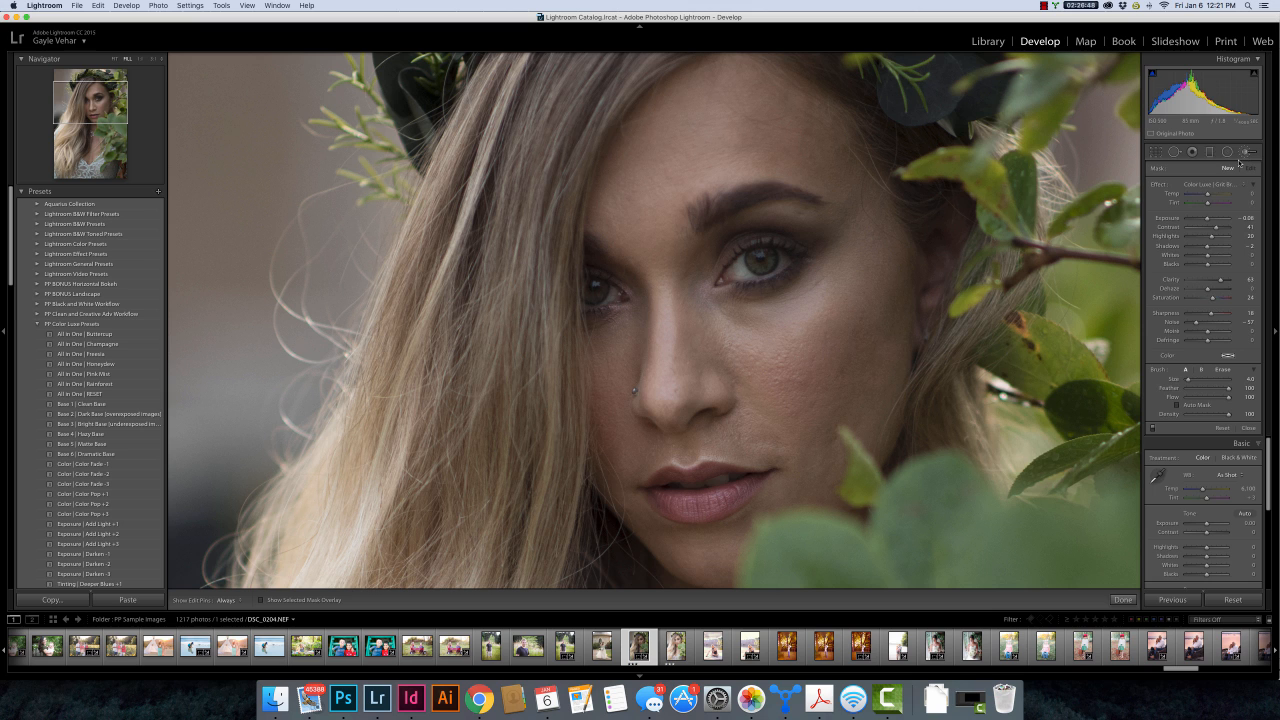
{"action": "left_click", "coordinate": [1228, 185]}
{"action": "scroll", "coordinate": [1227, 185], "scroll_direction": "up", "scroll_amount": 10}
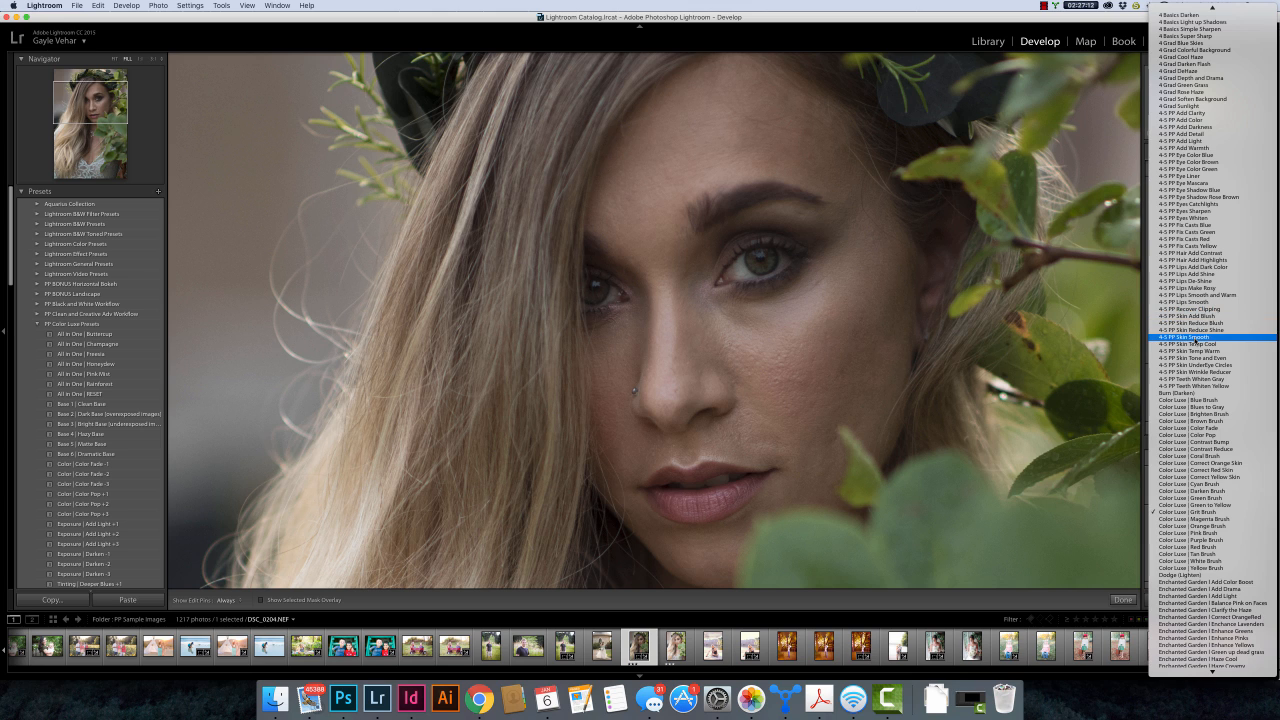
{"action": "left_click", "coordinate": [1197, 338]}
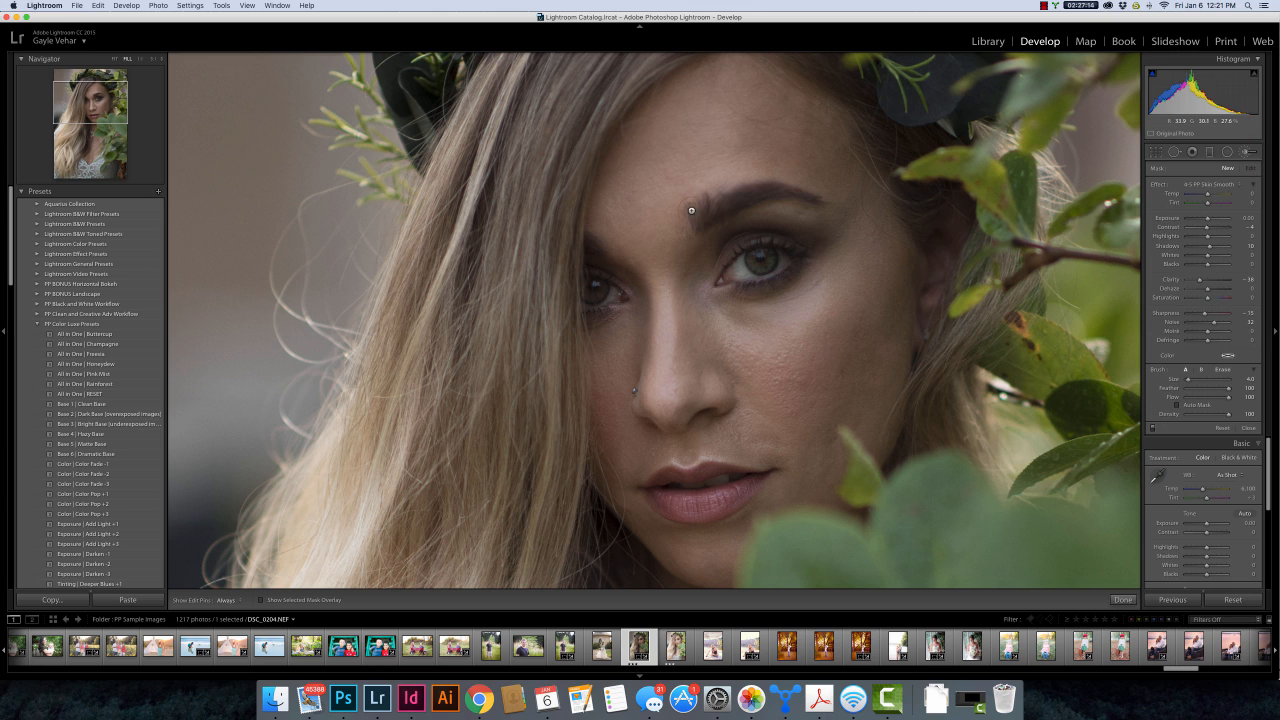
Paint the skin smoothing over the forehead, cheeks, nose and chin with a size 10 brush, avoiding the eyes and lips
{"action": "key", "text": "]"}
{"action": "key", "text": "]"}
{"action": "key", "text": "]"}
{"action": "key", "text": "]"}
{"action": "key", "text": "]"}
{"action": "key", "text": "]"}
{"action": "key", "text": "]"}
{"action": "key", "text": "bracketleft"}
{"action": "key", "text": "h"}
{"action": "mouse_move", "coordinate": [828, 336]}
{"action": "left_mouse_down"}
{"action": "mouse_move", "coordinate": [774, 359]}
{"action": "mouse_move", "coordinate": [836, 301]}
{"action": "mouse_move", "coordinate": [769, 334]}
{"action": "mouse_move", "coordinate": [829, 292]}
{"action": "mouse_move", "coordinate": [787, 325]}
{"action": "mouse_move", "coordinate": [729, 339]}
{"action": "mouse_move", "coordinate": [753, 346]}
{"action": "mouse_move", "coordinate": [686, 307]}
{"action": "mouse_move", "coordinate": [677, 365]}
{"action": "mouse_move", "coordinate": [656, 340]}
{"action": "mouse_move", "coordinate": [674, 352]}
{"action": "mouse_move", "coordinate": [665, 324]}
{"action": "mouse_move", "coordinate": [664, 389]}
{"action": "mouse_move", "coordinate": [668, 372]}
{"action": "mouse_move", "coordinate": [726, 342]}
{"action": "left_mouse_up"}
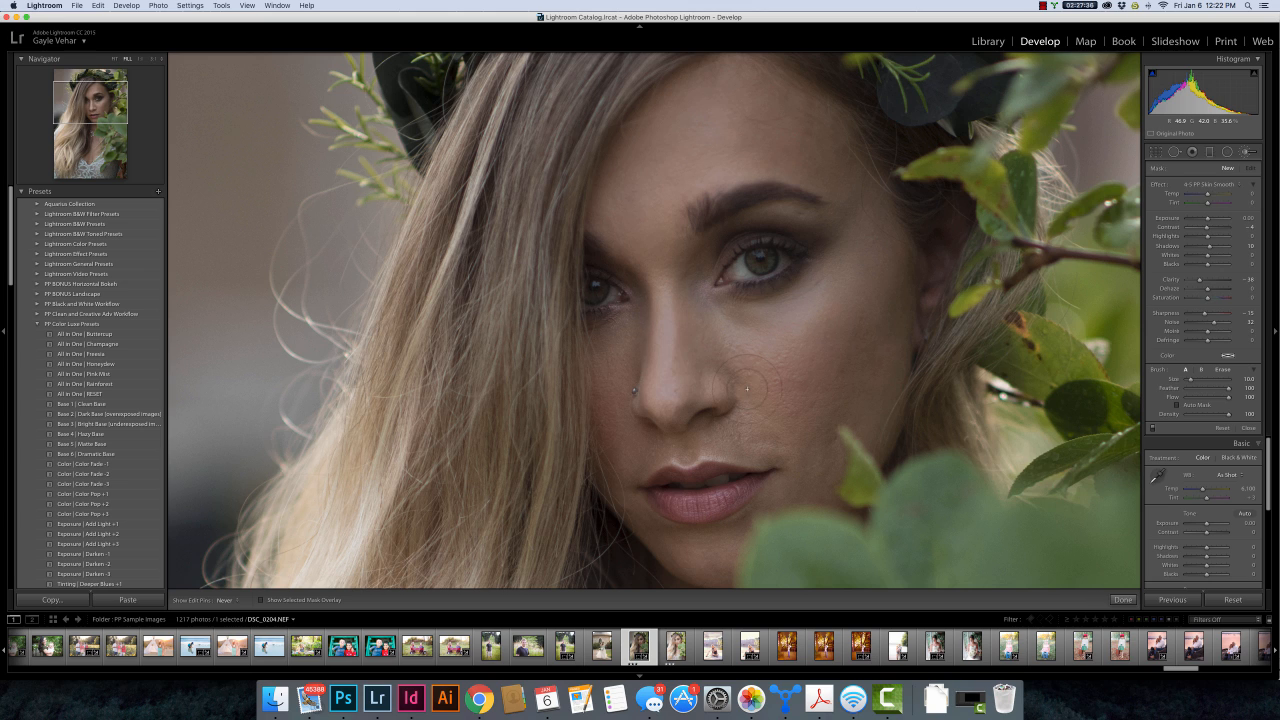
{"action": "mouse_move", "coordinate": [717, 393]}
{"action": "left_mouse_down"}
{"action": "mouse_move", "coordinate": [662, 374]}
{"action": "mouse_move", "coordinate": [630, 340]}
{"action": "left_mouse_up"}
{"action": "left_click_drag", "start_coordinate": [629, 517], "coordinate": [679, 546]}
{"action": "mouse_move", "coordinate": [765, 417]}
{"action": "left_mouse_down"}
{"action": "mouse_move", "coordinate": [728, 325]}
{"action": "mouse_move", "coordinate": [706, 308]}
{"action": "mouse_move", "coordinate": [784, 389]}
{"action": "mouse_move", "coordinate": [740, 427]}
{"action": "left_mouse_up"}
{"action": "key", "text": "h"}
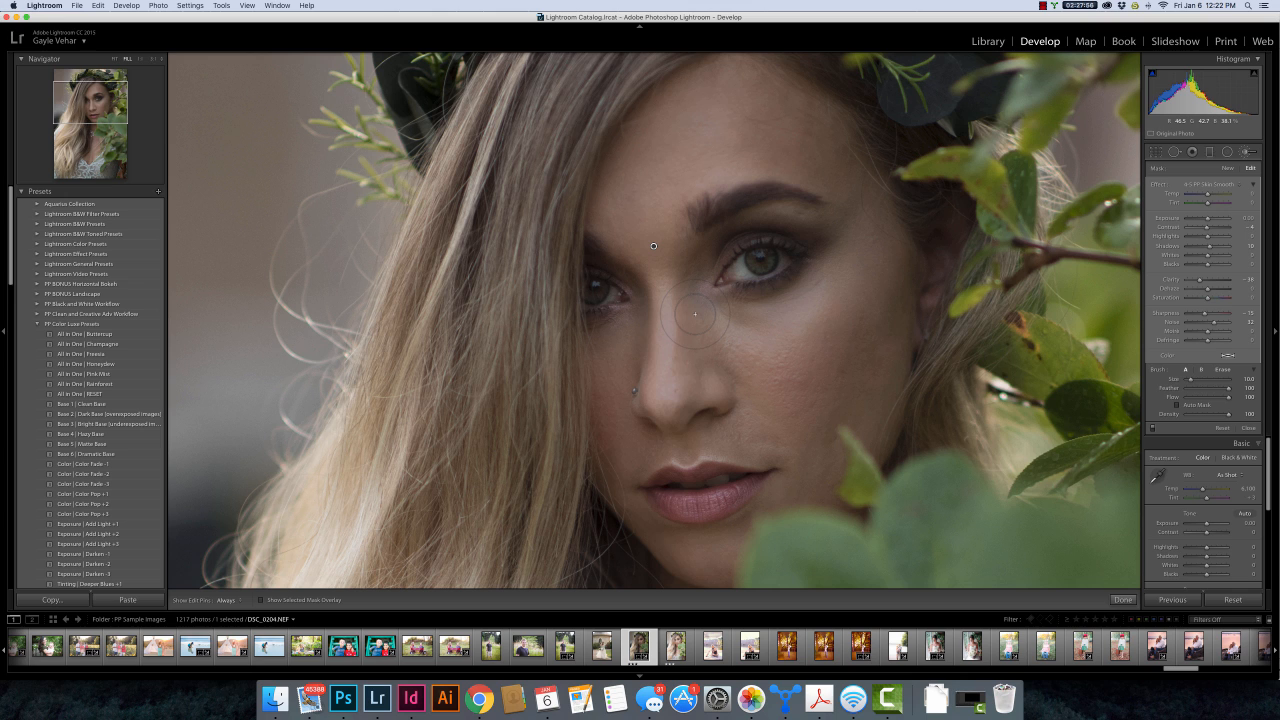
Show the mask overlay and fill the missed skin between the brows and along the forehead with a size 4 brush
{"action": "key", "text": "o"}
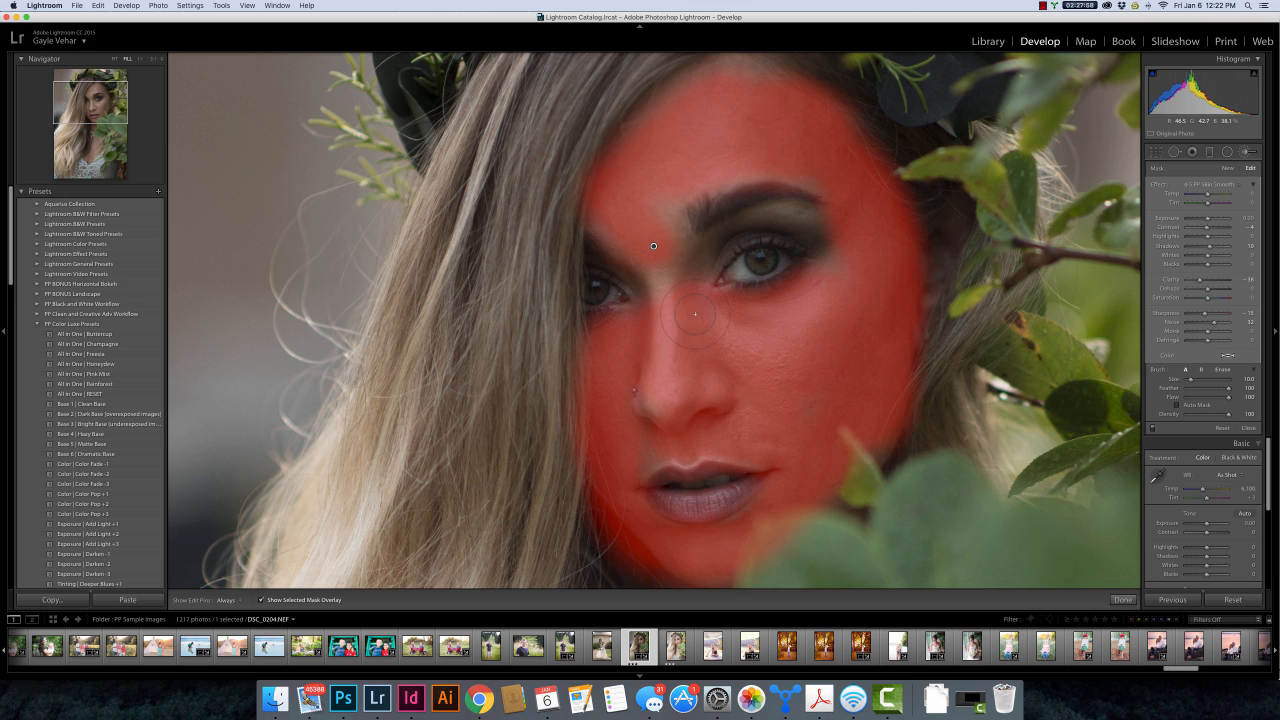
{"action": "key", "text": "bracketleft"}
{"action": "key", "text": "bracketleft"}
{"action": "key", "text": "bracketleft"}
{"action": "key", "text": "bracketleft"}
{"action": "key", "text": "bracketleft"}
{"action": "key", "text": "bracketleft"}
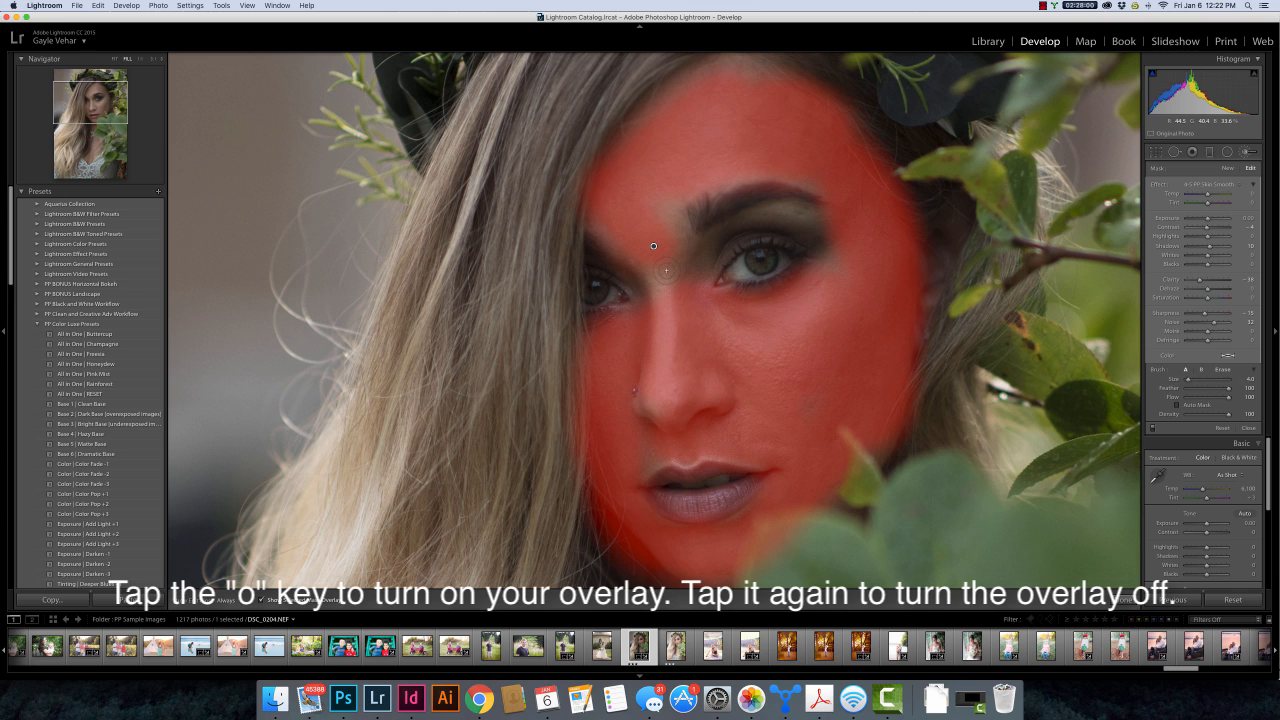
{"action": "key", "text": "h"}
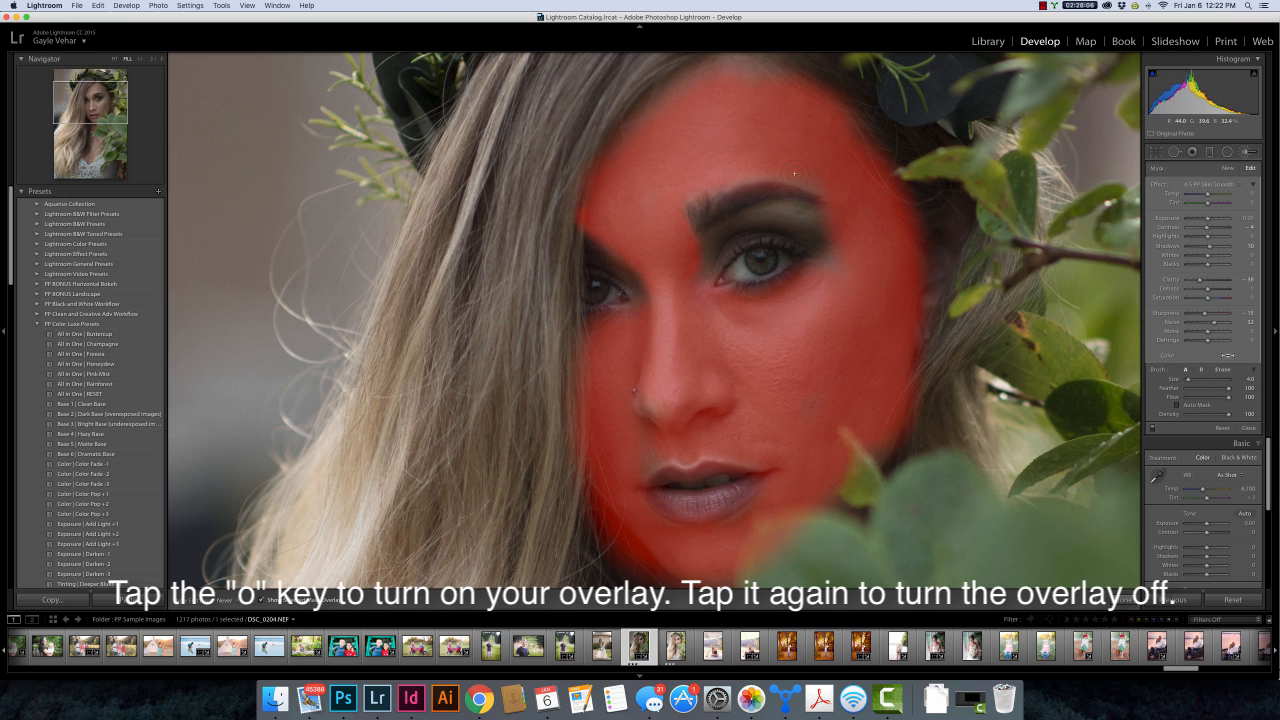
{"action": "key", "text": "h"}
{"action": "key", "text": "h"}
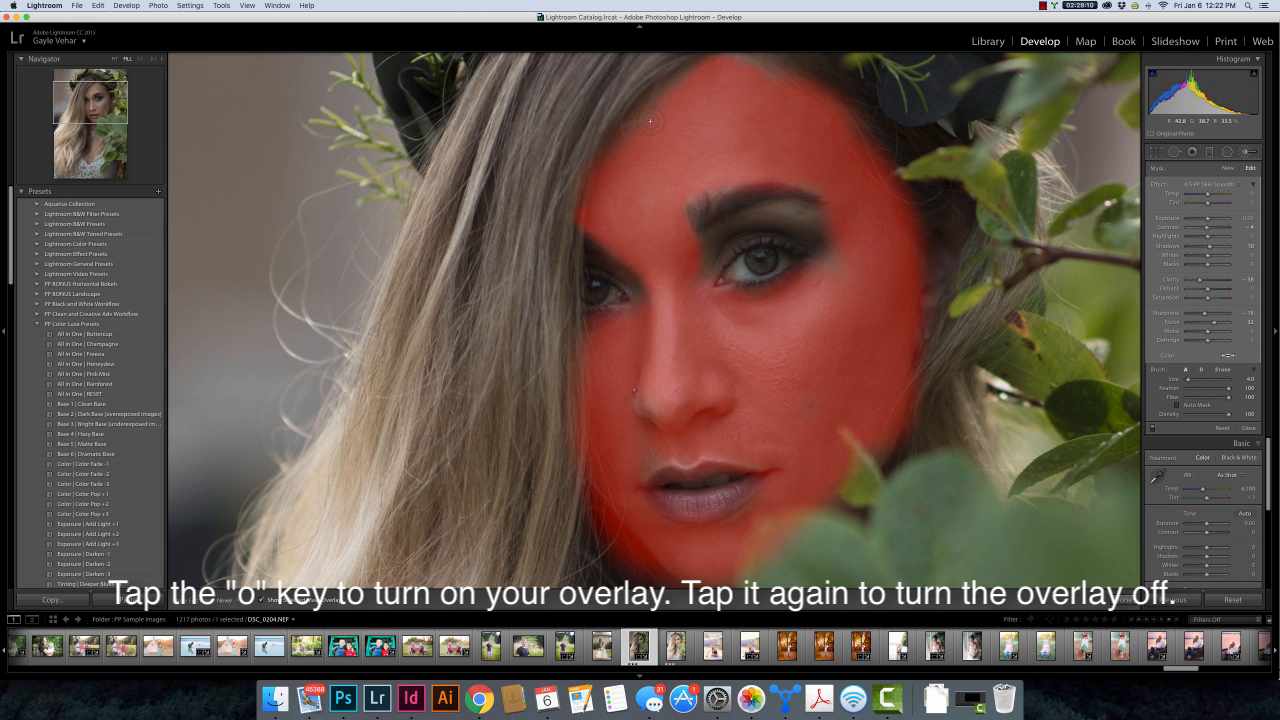
{"action": "key", "text": "h"}
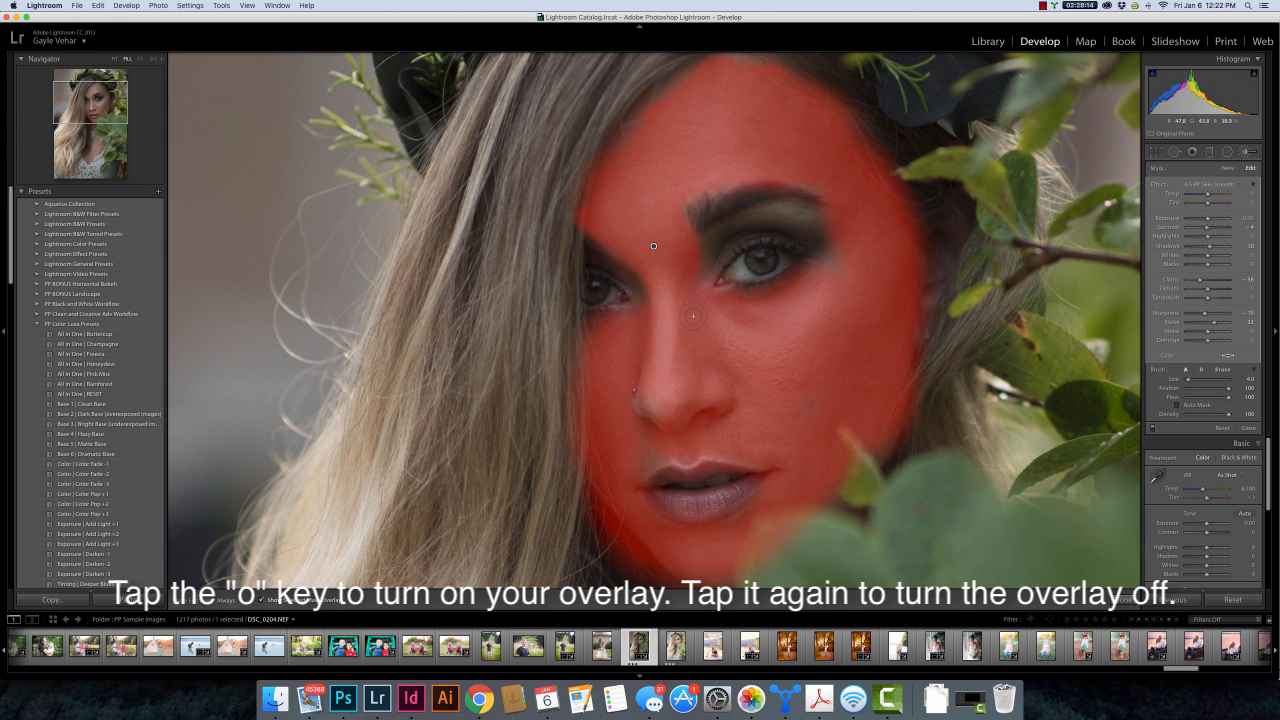
{"action": "key", "text": "h"}
{"action": "key", "text": "h"}
{"action": "key", "text": "h"}
Erase the skin smoothing from the lips with a size 3 eraser brush and hide the mask overlay
{"action": "left_click", "coordinate": [1224, 371]}
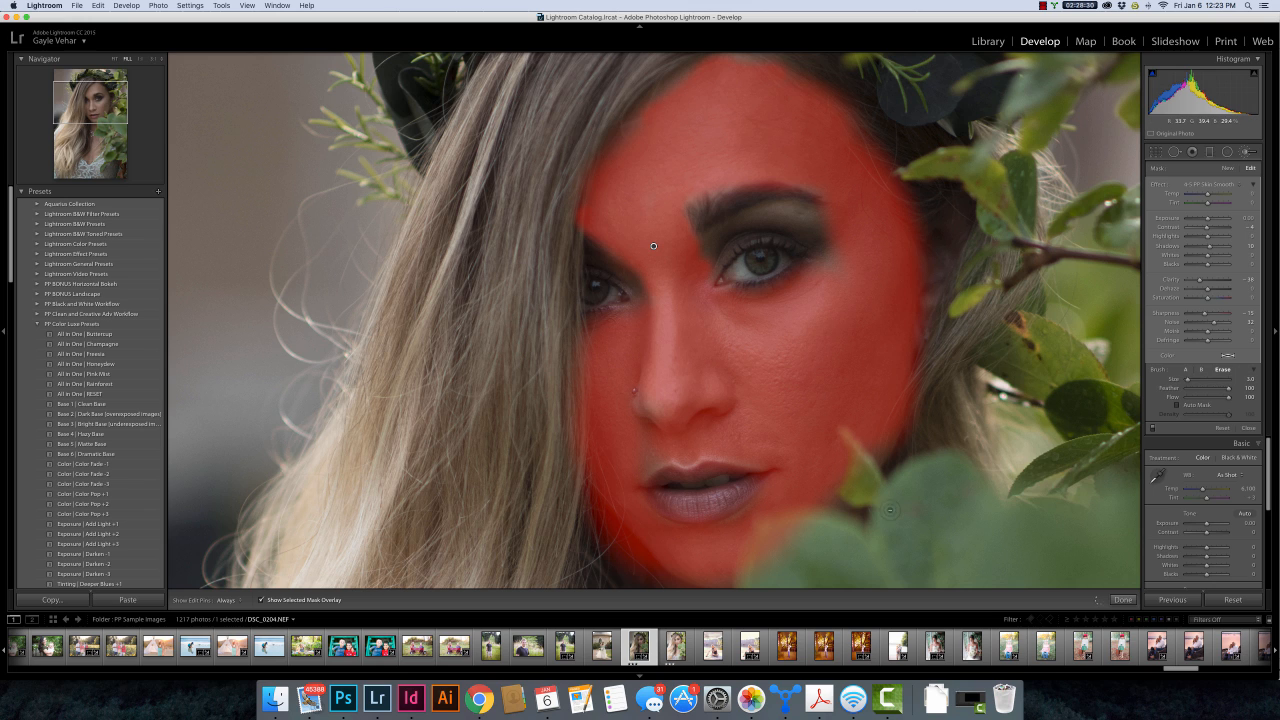
{"action": "key", "text": "h"}
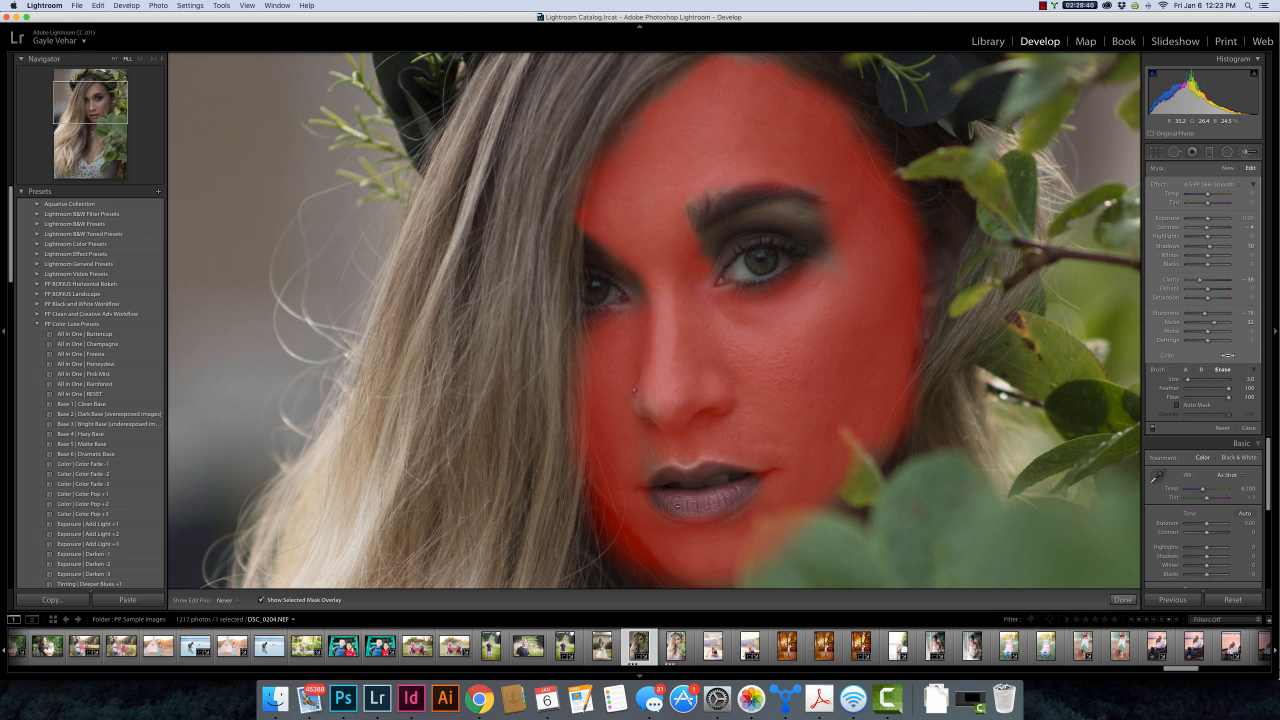
{"action": "key", "text": "h"}
{"action": "key", "text": "o"}
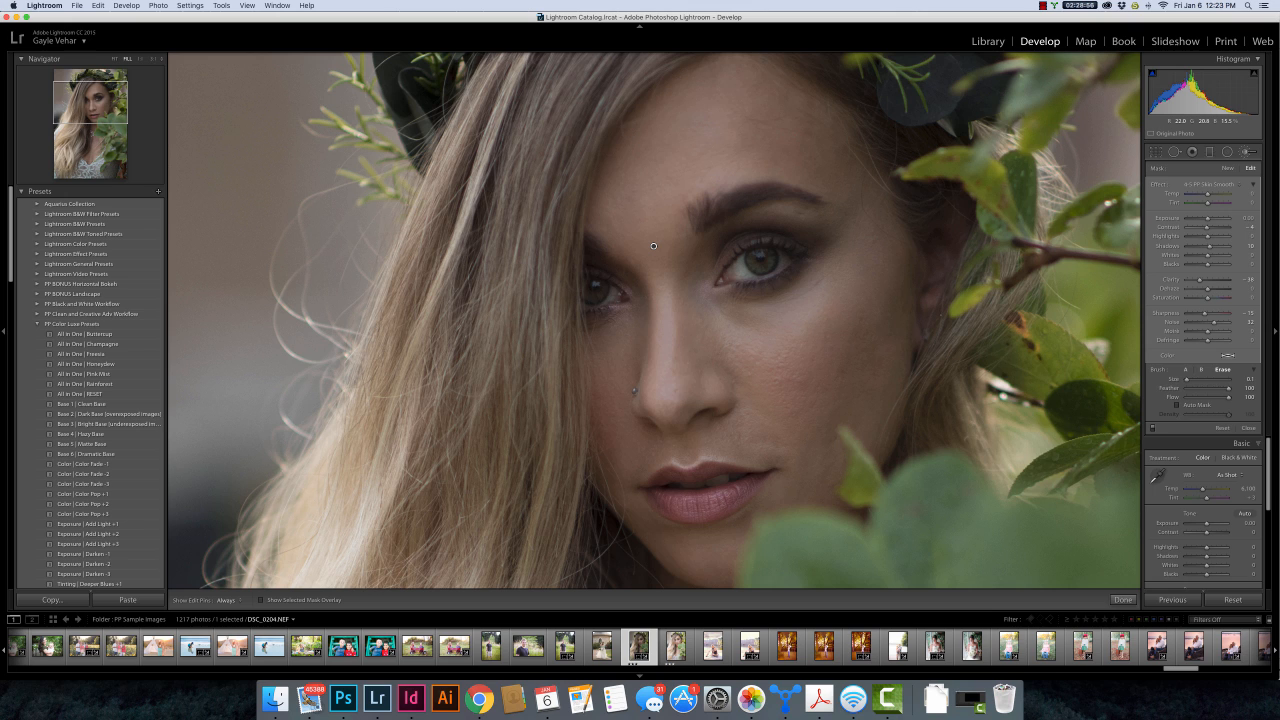
Start a new 4-5 PP Skin Smooth adjustment and paint a second smoothing layer over the textured cheek beside the nose
{"action": "left_click", "coordinate": [1228, 168]}
{"action": "key", "text": "bracketright"}
{"action": "key", "text": "bracketright"}
{"action": "key", "text": "bracketright"}
{"action": "key", "text": "bracketright"}
{"action": "key", "text": "bracketright"}
{"action": "key", "text": "bracketright"}
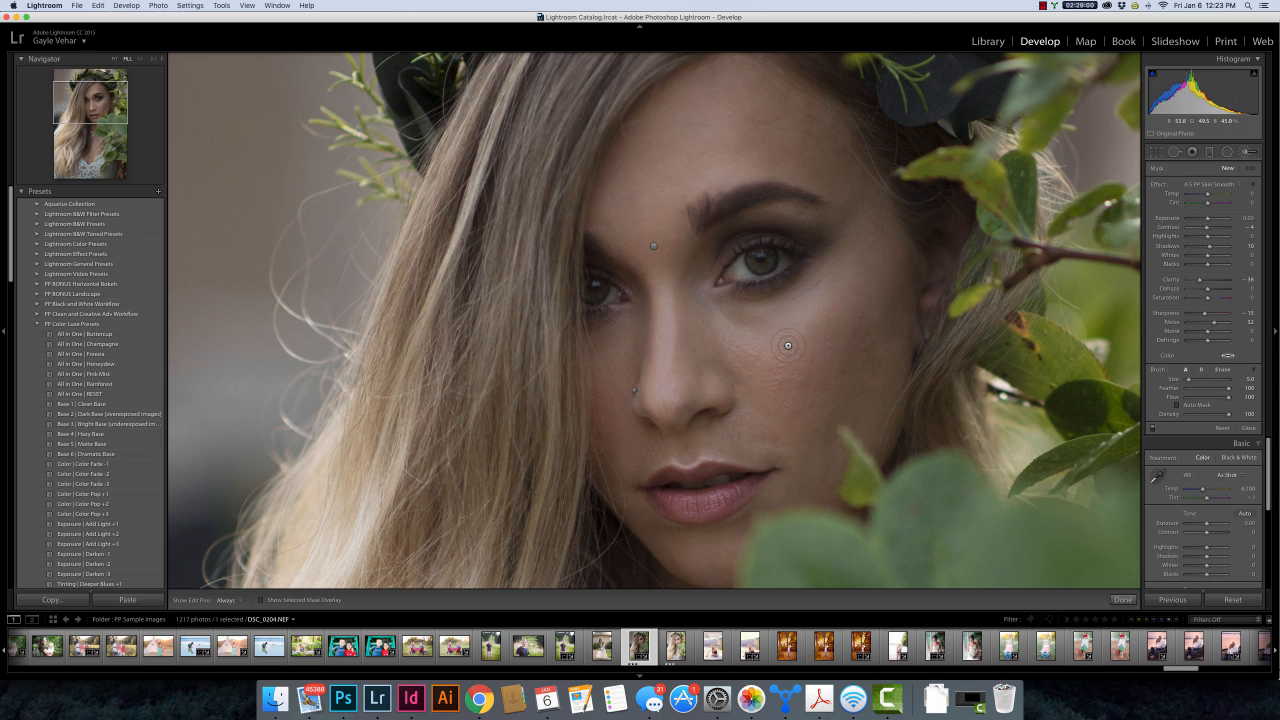
{"action": "key", "text": "bracketright"}
{"action": "key", "text": "bracketright"}
{"action": "key", "text": "h"}
{"action": "left_click_drag", "start_coordinate": [734, 350], "coordinate": [745, 423]}
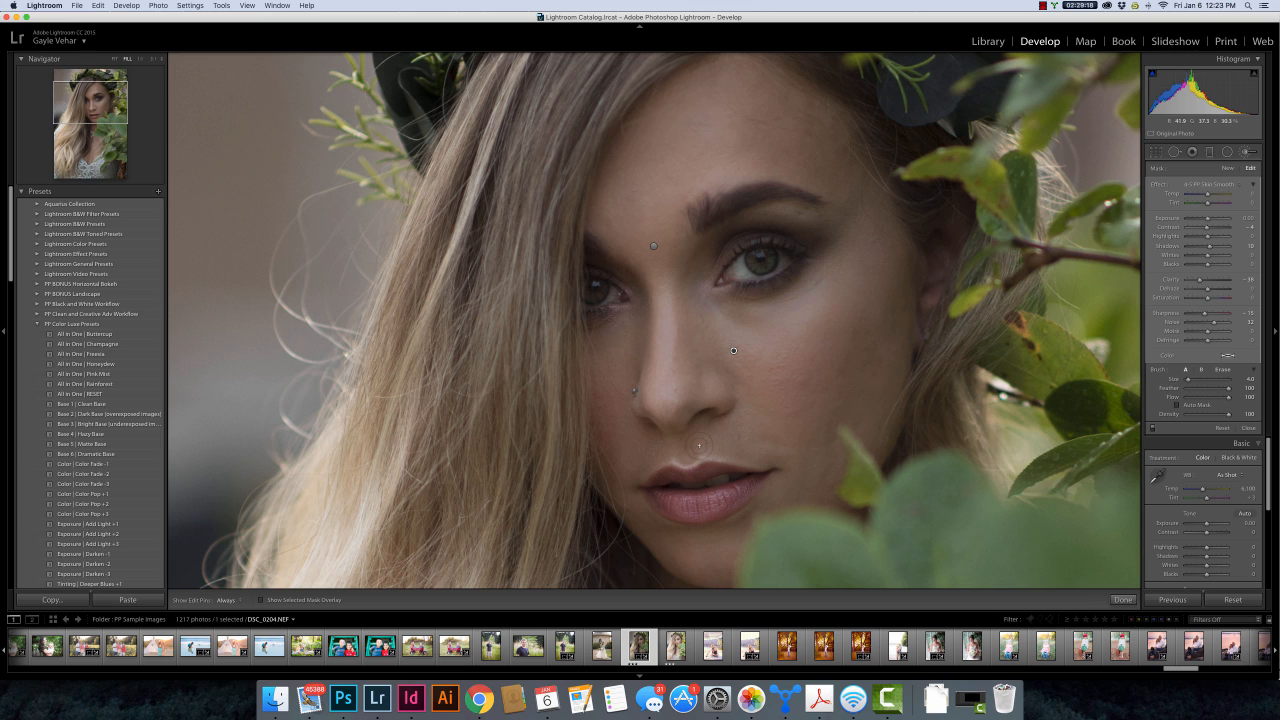
Hide and reshow the edit pins to examine the second smoothing layer on the cheek and upper lip
{"action": "key", "text": "h"}
{"action": "key", "text": "h"}
{"action": "key", "text": "h"}
{"action": "key", "text": "h"}
{"action": "key", "text": "h"}
Start a new 4-5 PP Skin Reduce Shine adjustment and paint it over the nose with a size 8 brush
{"action": "left_click", "coordinate": [1231, 170]}
{"action": "left_click", "coordinate": [1226, 185]}
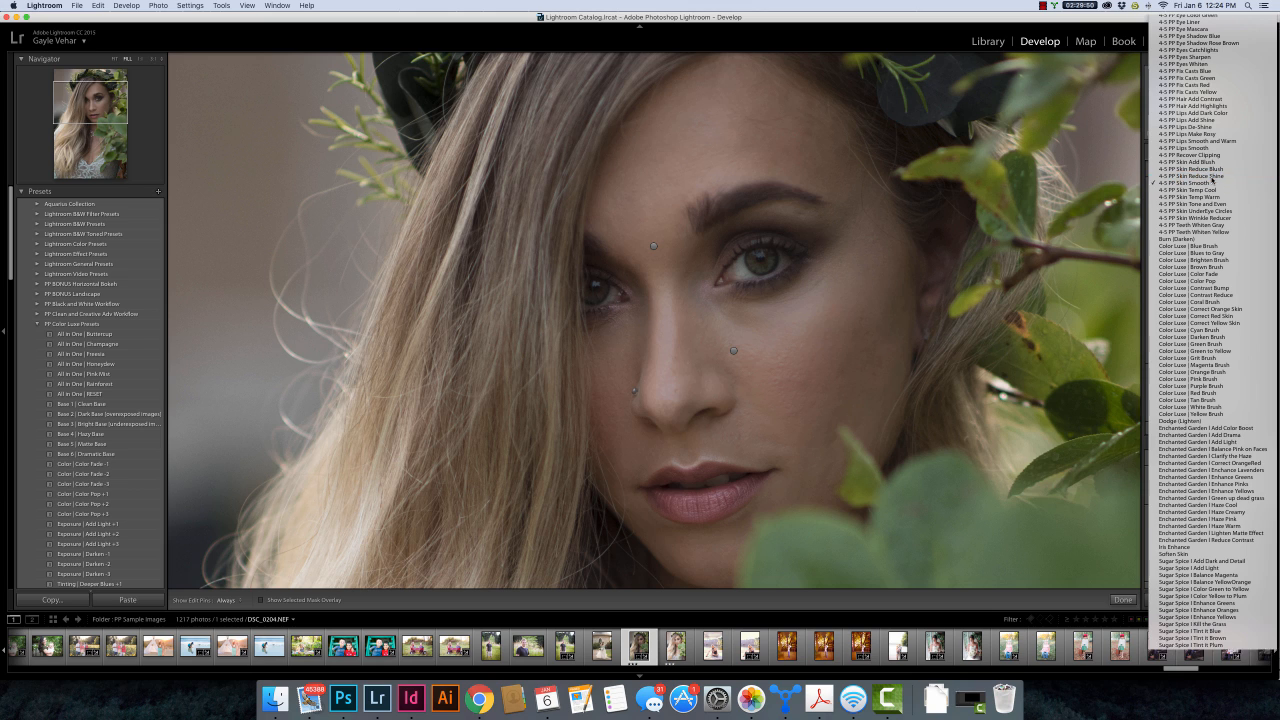
{"action": "left_click", "coordinate": [1212, 177]}
{"action": "scroll", "coordinate": [675, 381], "scroll_direction": "up", "scroll_amount": 4}
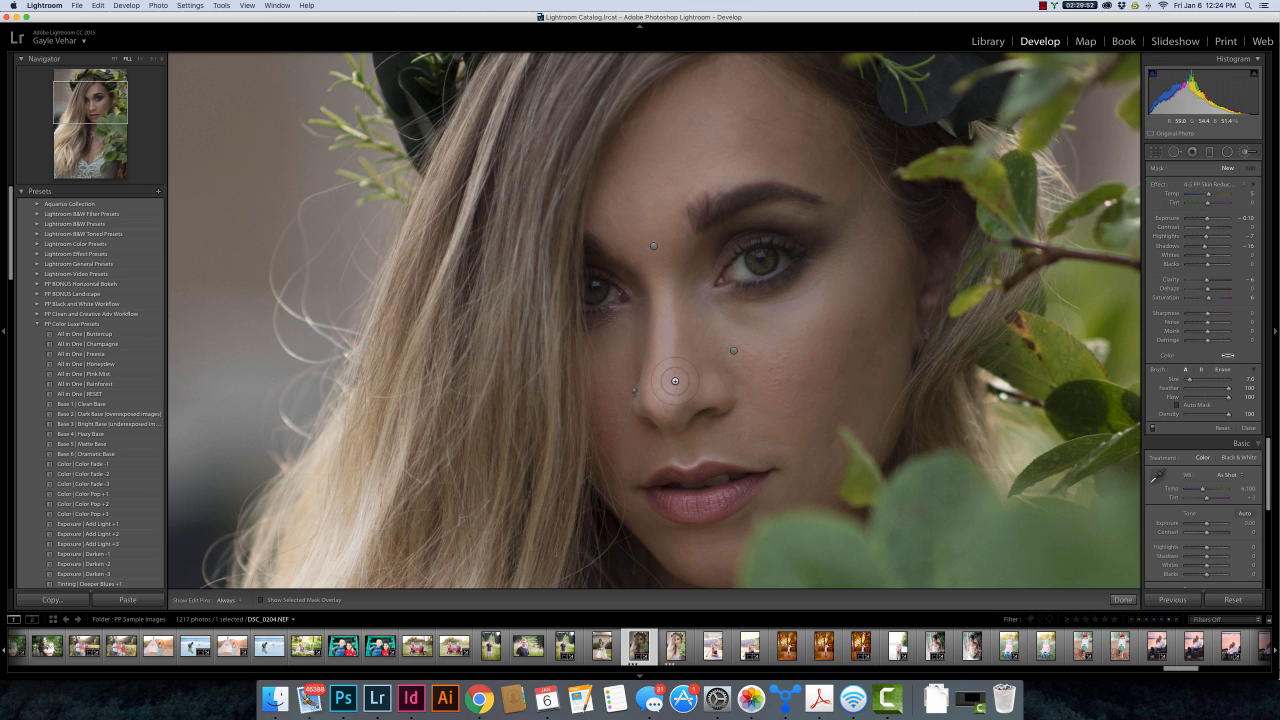
{"action": "scroll", "coordinate": [675, 381], "scroll_direction": "up", "scroll_amount": 1}
{"action": "key", "text": "h"}
{"action": "key", "text": "h"}
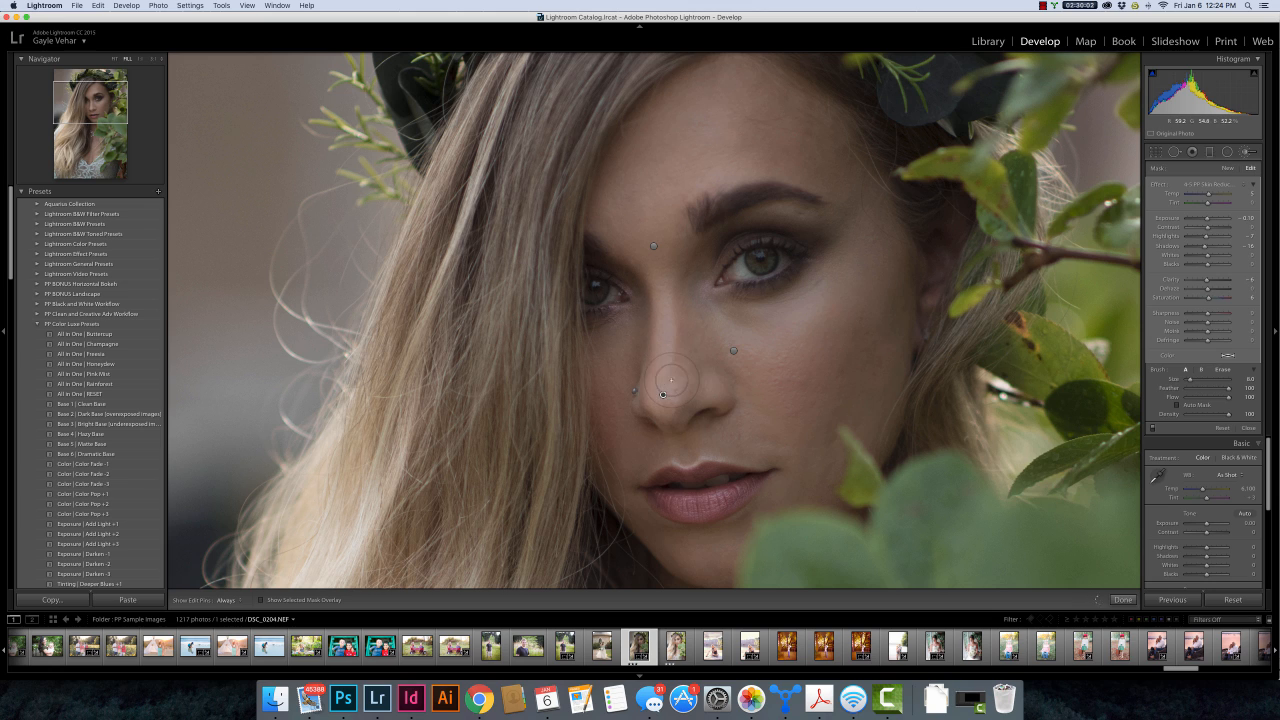
Paint more shine reduction over the tip of the nose with a smaller brush
{"action": "key", "text": "bracketleft"}
{"action": "key", "text": "bracketleft"}
{"action": "key", "text": "bracketleft"}
{"action": "key", "text": "bracketleft"}
{"action": "left_click_drag", "start_coordinate": [665, 394], "coordinate": [670, 398]}
{"action": "key", "text": "h"}
{"action": "key", "text": "h"}
Start a new 4-5 PP Skin Smooth adjustment and paint the skin between nose and mouth corner with a size 9 brush
{"action": "key", "text": "bracketright"}
{"action": "key", "text": "bracketright"}
{"action": "key", "text": "bracketright"}
{"action": "key", "text": "bracketright"}
{"action": "key", "text": "bracketright"}
{"action": "key", "text": "bracketright"}
{"action": "key", "text": "h"}
{"action": "key", "text": "h"}
{"action": "left_click", "coordinate": [1228, 184]}
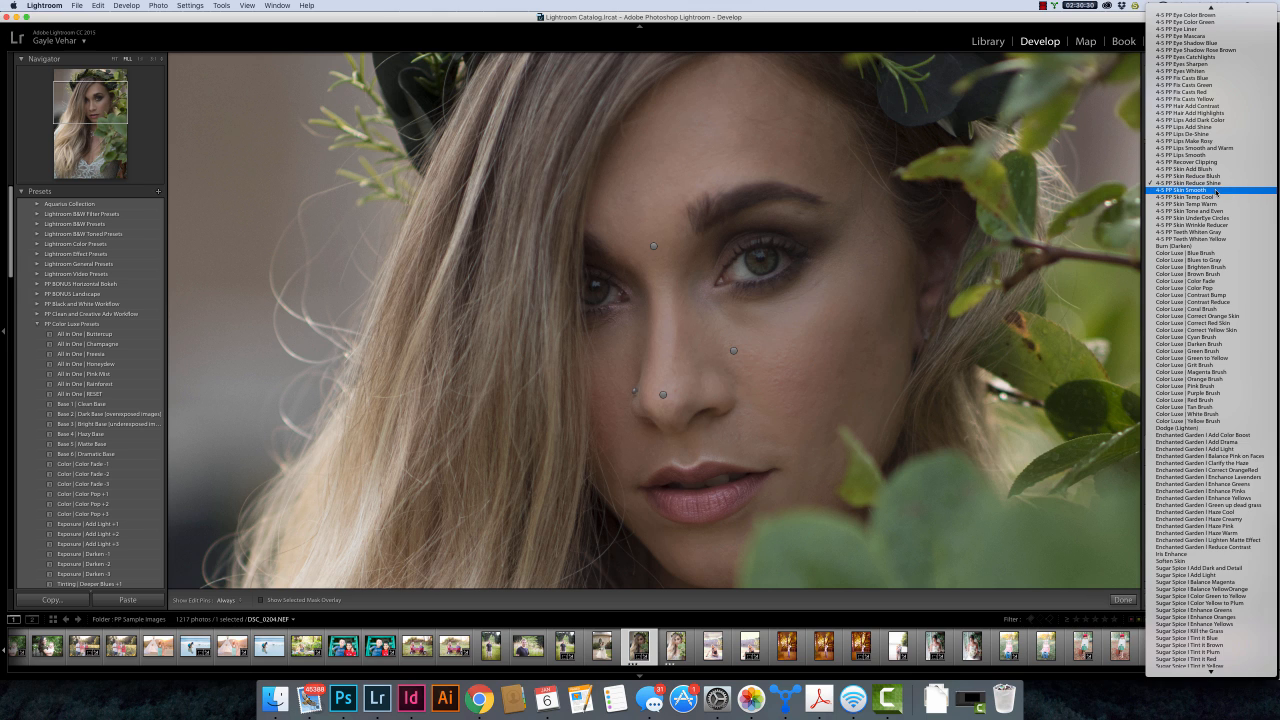
{"action": "left_click", "coordinate": [1216, 191]}
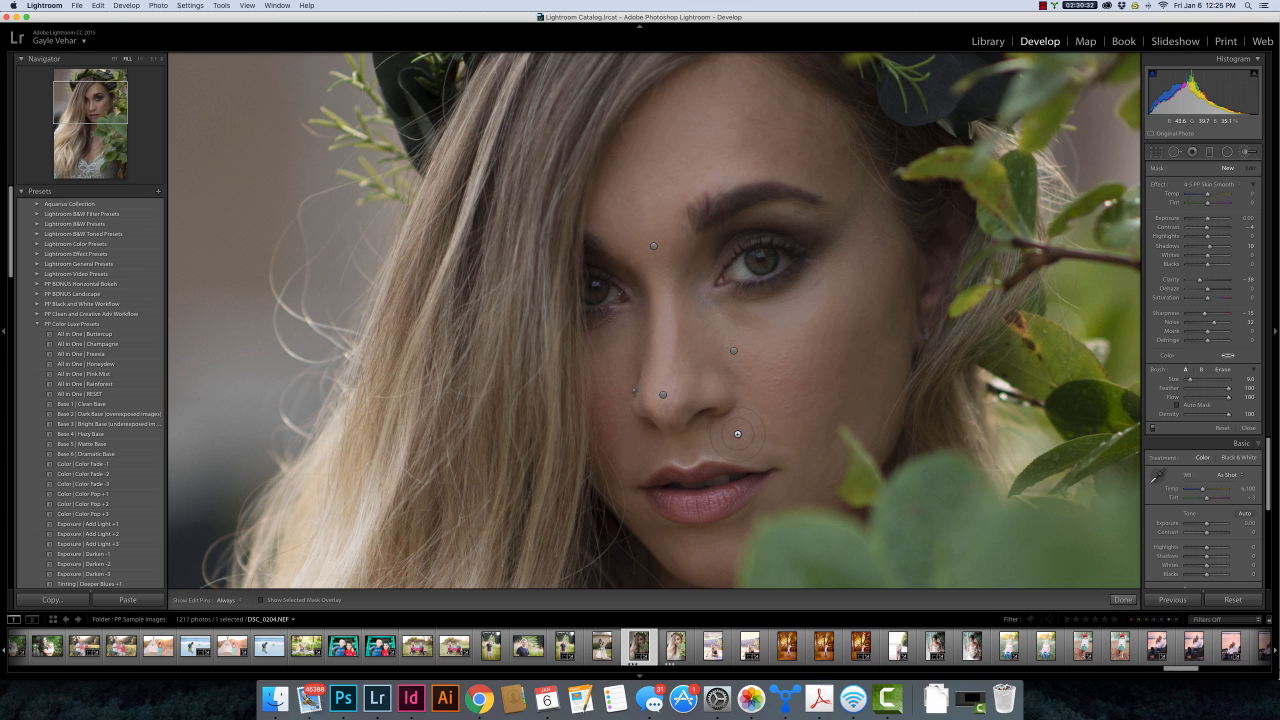
{"action": "key", "text": "h"}
{"action": "key", "text": "h"}
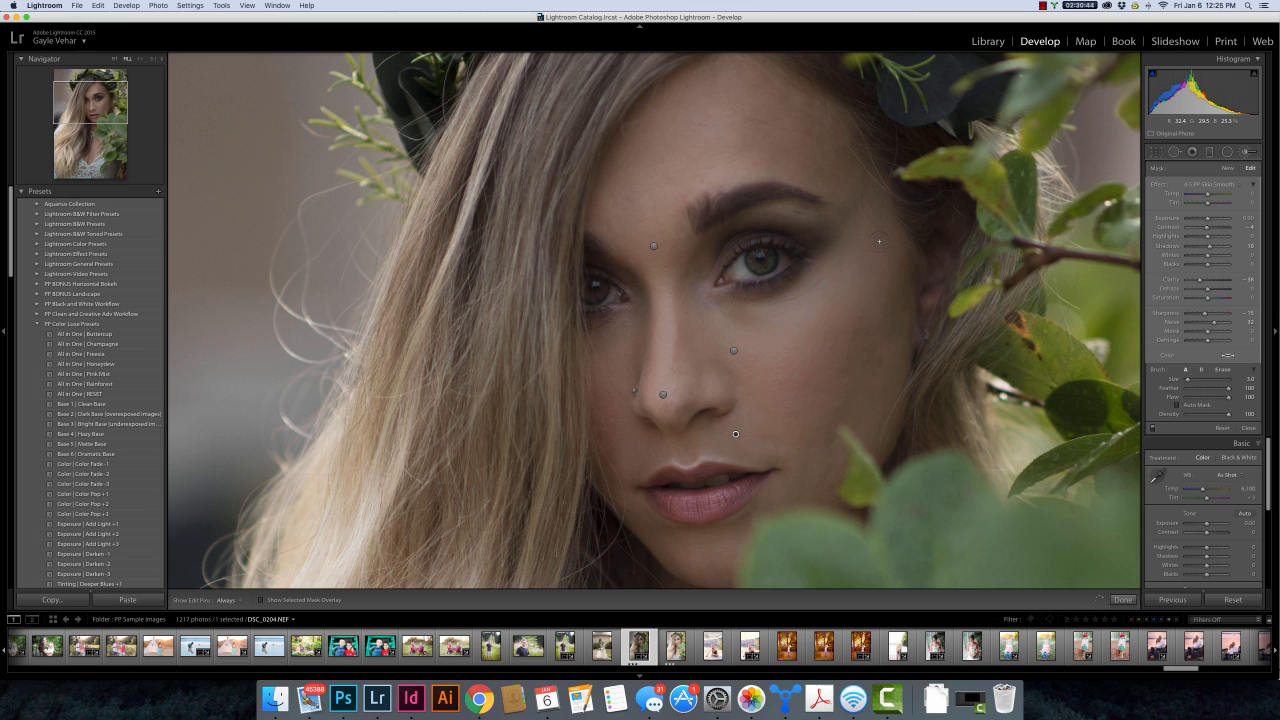
Check the face without the edit pins, close the Adjustment Brush and zoom out to the whole portrait
{"action": "key", "text": "h"}
{"action": "key", "text": "h"}
{"action": "key", "text": "h"}
{"action": "key", "text": "h"}
{"action": "left_click", "coordinate": [1123, 600]}
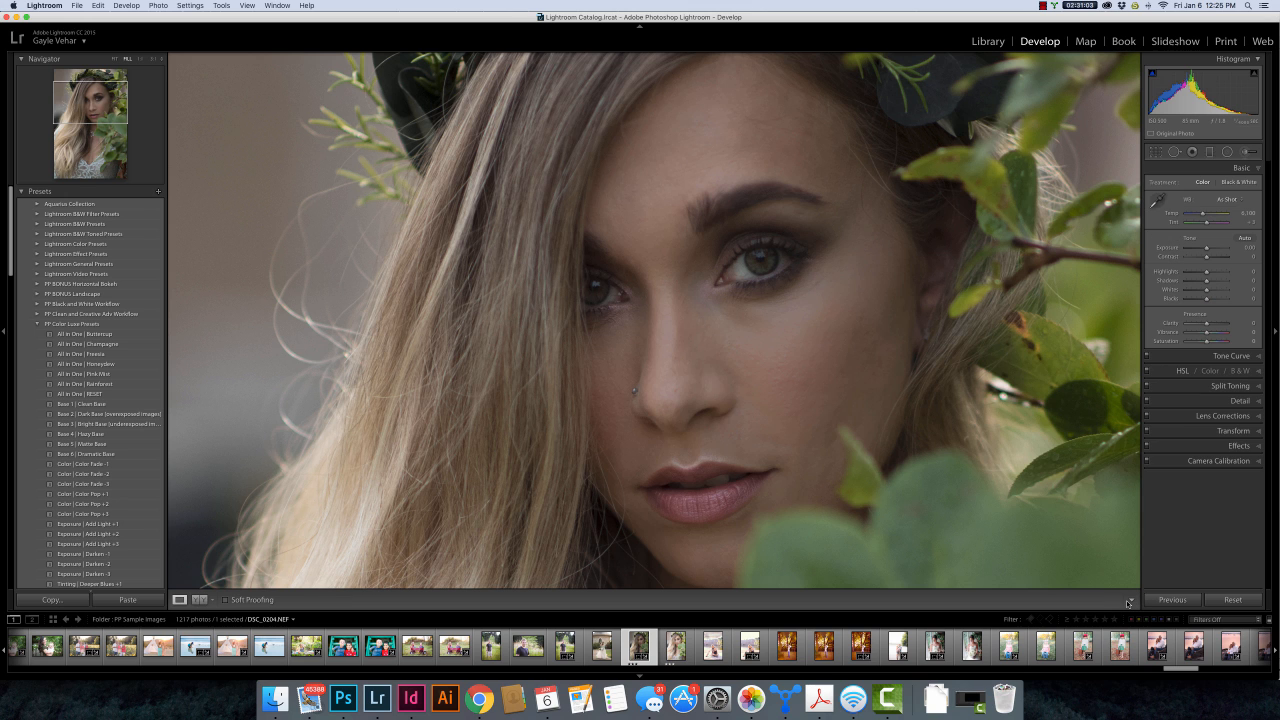
{"action": "key", "text": "z"}
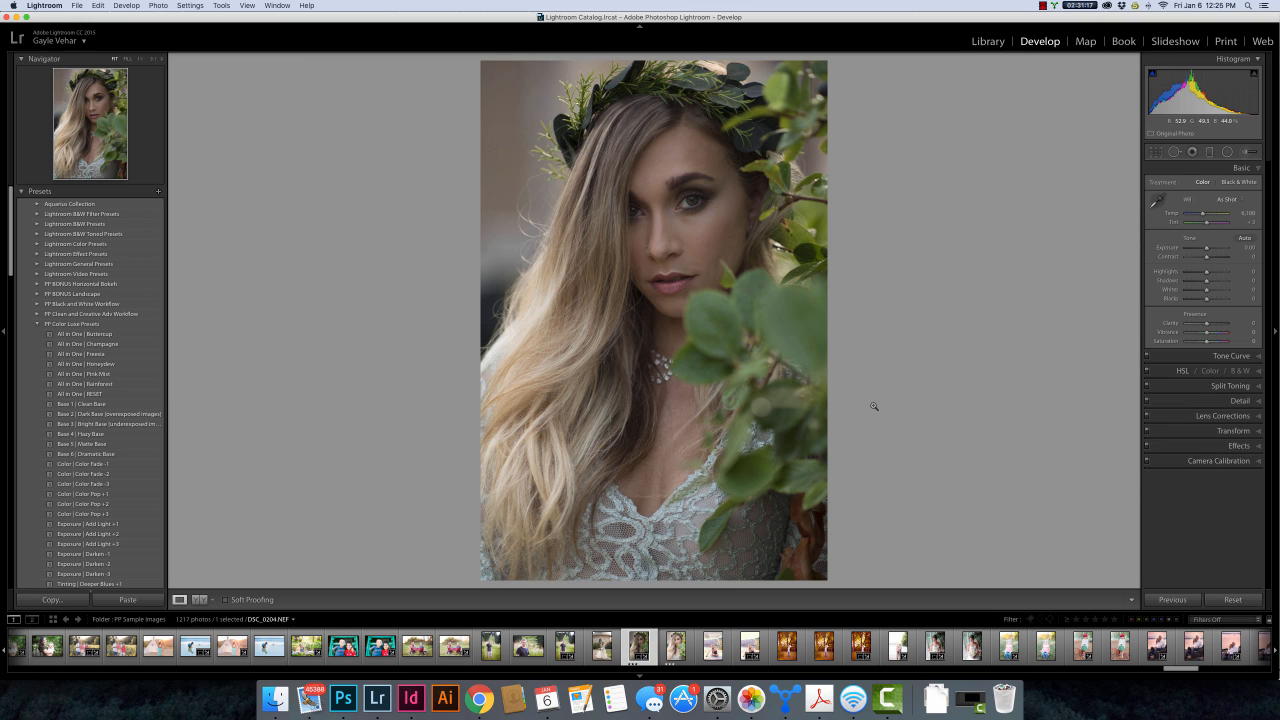
Reopen the Adjustment Brush and paint 4-5 PP Skin Smooth over the chest and neck with a size 8 brush
{"action": "left_click", "coordinate": [1245, 152]}
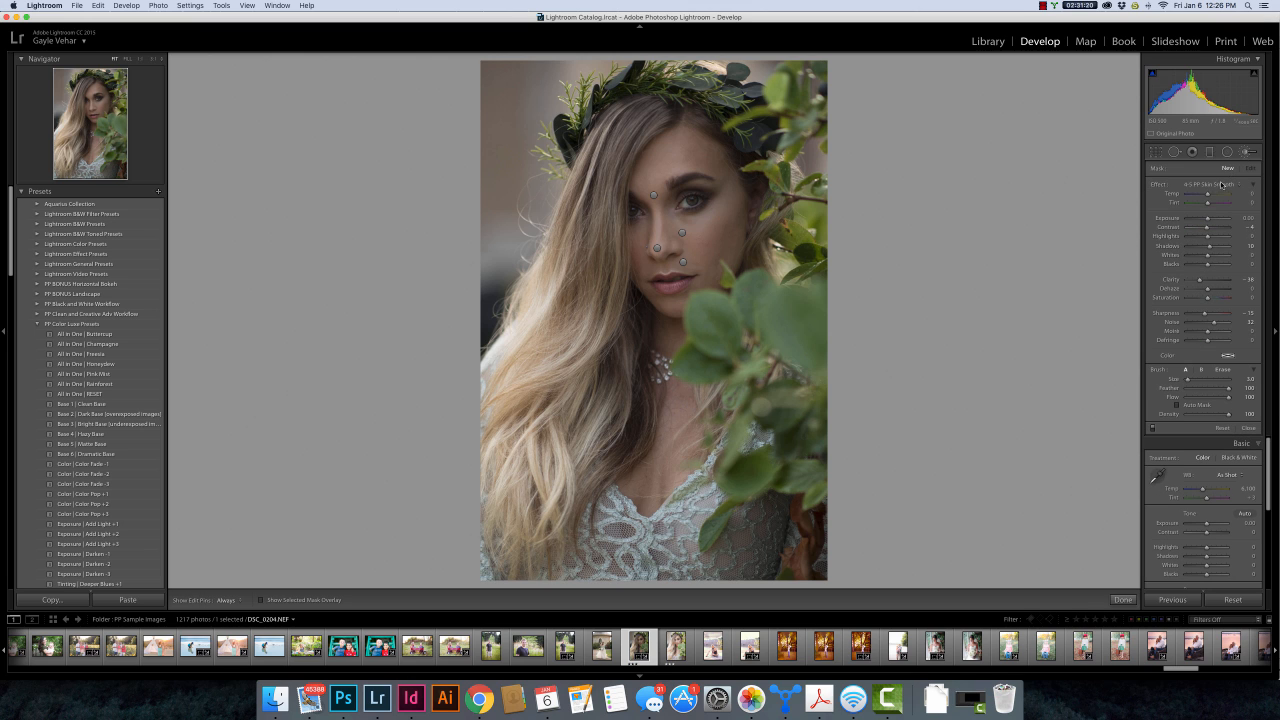
{"action": "left_click", "coordinate": [1221, 184]}
{"action": "left_click", "coordinate": [1210, 185]}
{"action": "key", "text": "h"}
{"action": "key", "text": "bracketright"}
{"action": "key", "text": "bracketright"}
{"action": "key", "text": "bracketright"}
{"action": "key", "text": "bracketright"}
{"action": "key", "text": "bracketright"}
{"action": "key", "text": "bracketright"}
{"action": "key", "text": "bracketright"}
{"action": "key", "text": "bracketright"}
{"action": "key", "text": "h"}
{"action": "key", "text": "bracketleft"}
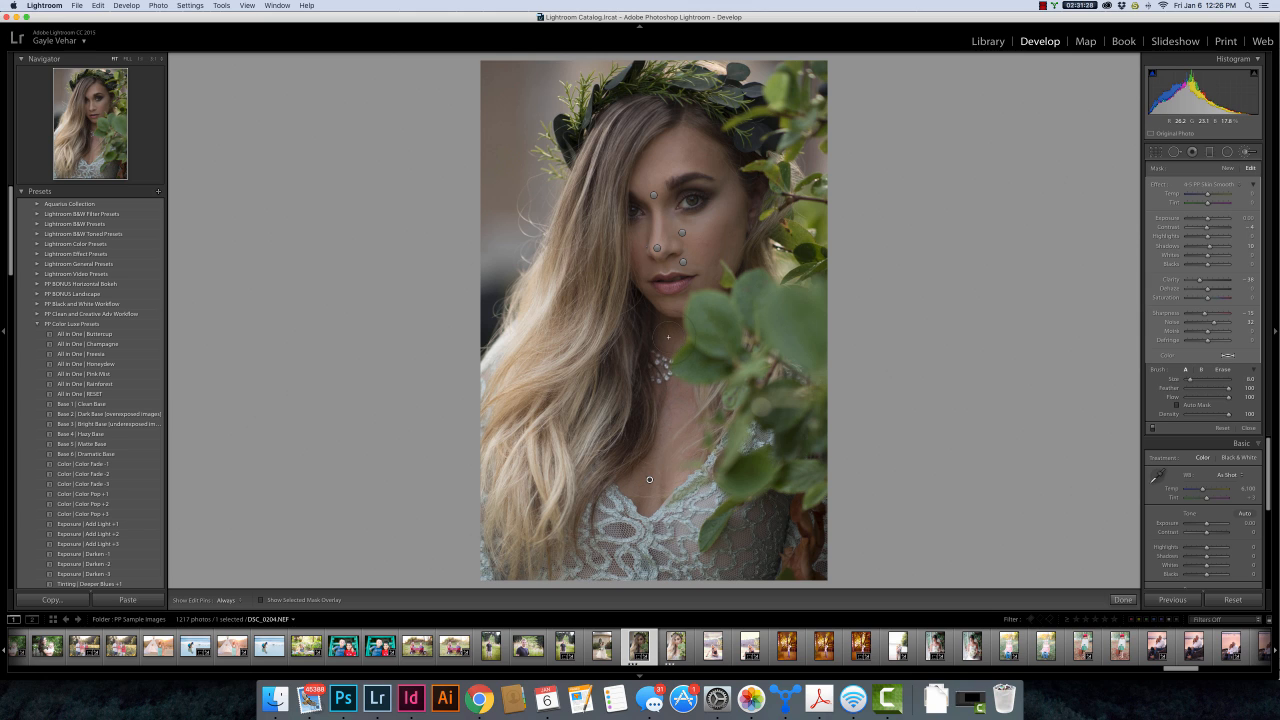
Check the smoothing on the chest and neck without the edit pins and close the Adjustment Brush
{"action": "key", "text": "h"}
{"action": "key", "text": "h"}
{"action": "key", "text": "h"}
{"action": "key", "text": "h"}
{"action": "left_click", "coordinate": [1123, 599]}
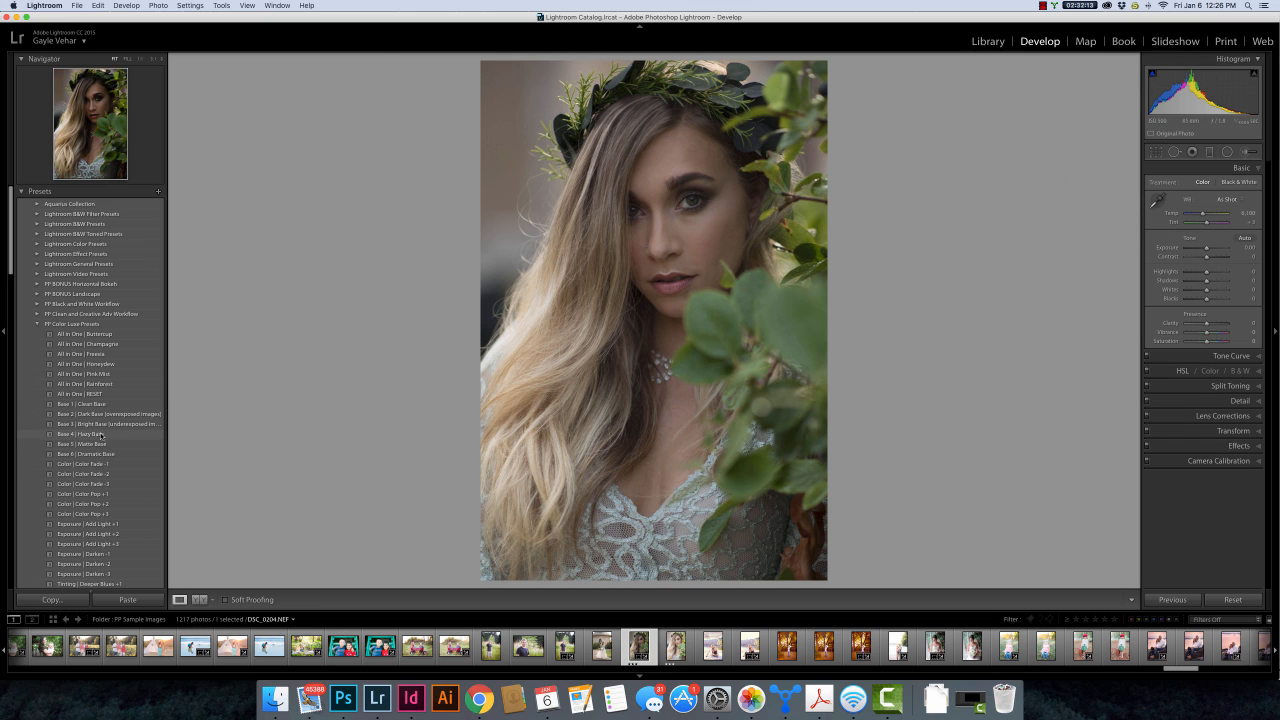
Apply the Base 3 | Bright Base preset, followed by the Pretty FILM Pastels | Buff preset
{"action": "left_click", "coordinate": [102, 425]}
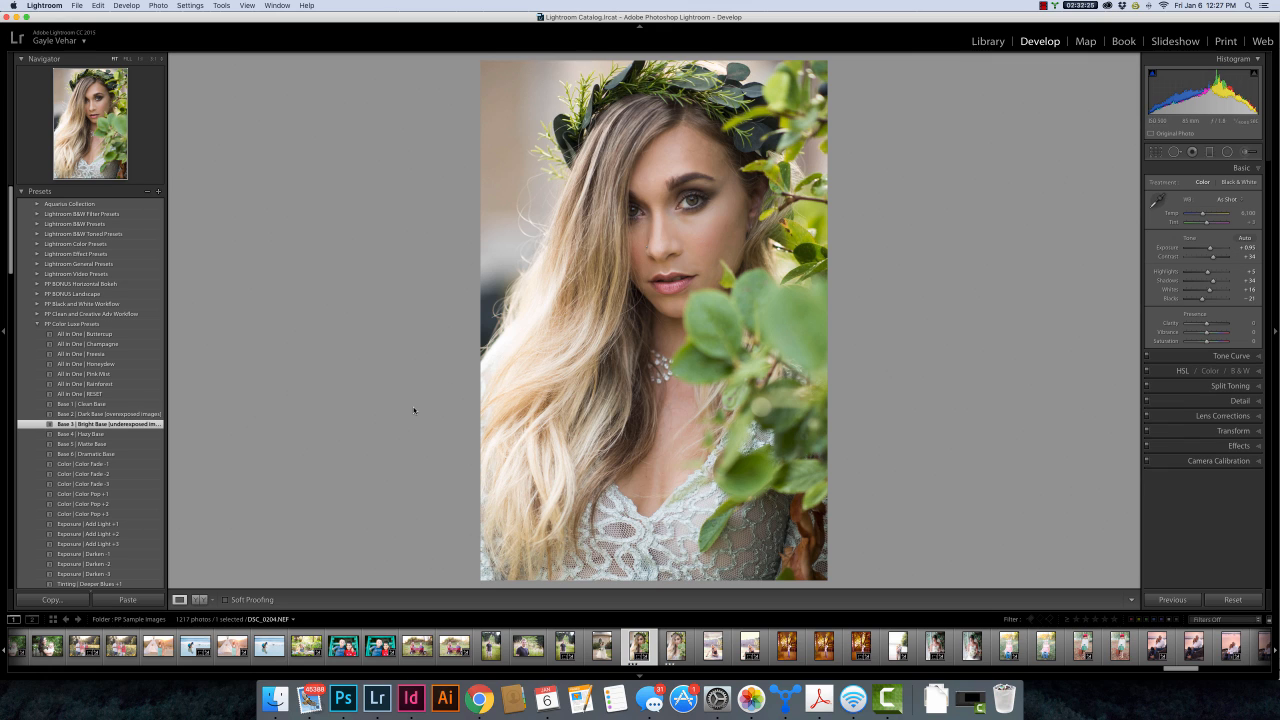
{"action": "scroll", "coordinate": [86, 535], "scroll_direction": "down", "scroll_amount": 20}
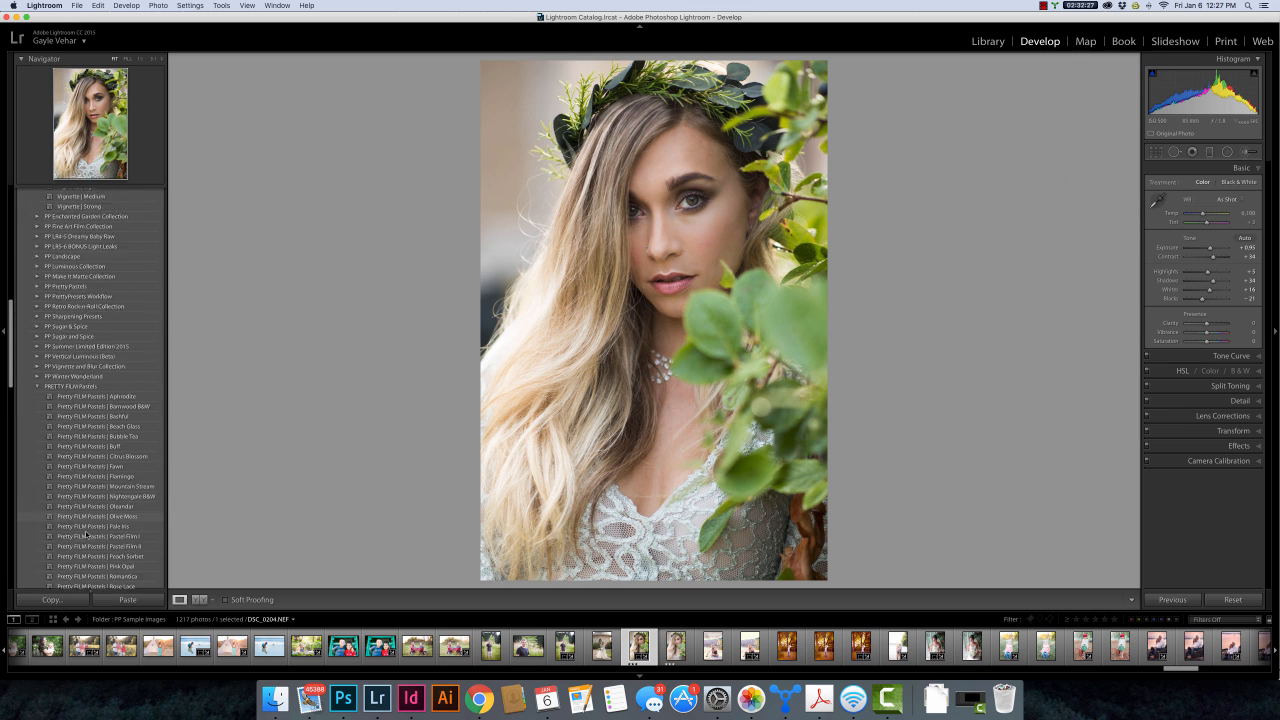
{"action": "scroll", "coordinate": [86, 535], "scroll_direction": "down", "scroll_amount": 1}
{"action": "scroll", "coordinate": [86, 535], "scroll_direction": "down", "scroll_amount": 2}
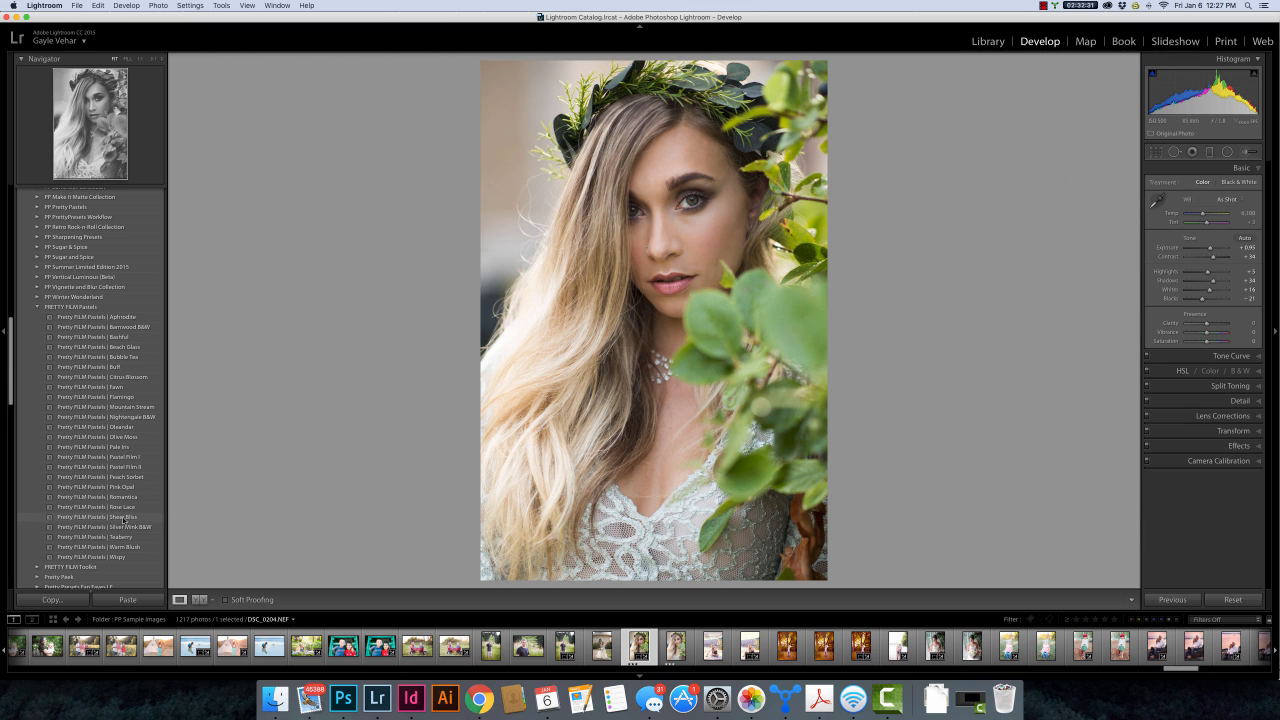
{"action": "left_click", "coordinate": [126, 368]}
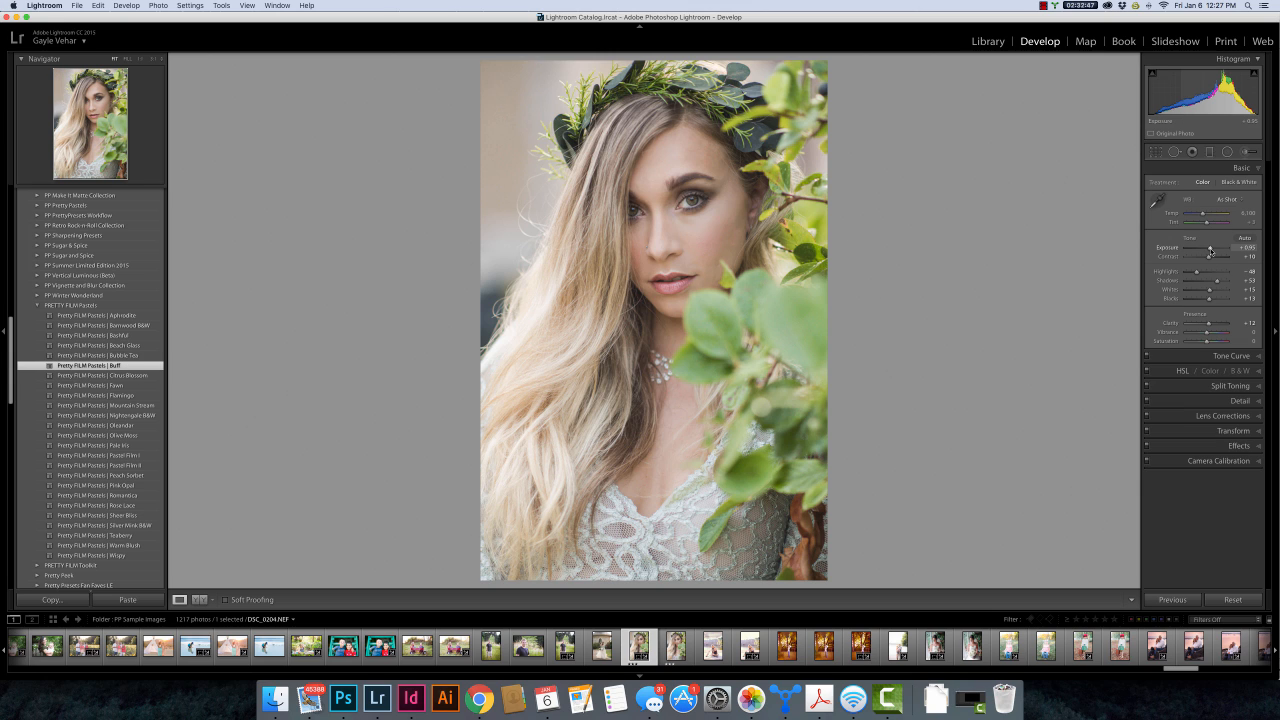
Set the photo's Exposure to +1.05 and its Tint to +13
{"action": "left_click_drag", "start_coordinate": [1210, 251], "coordinate": [1211, 251]}
{"action": "left_click_drag", "start_coordinate": [1211, 251], "coordinate": [1211, 251]}
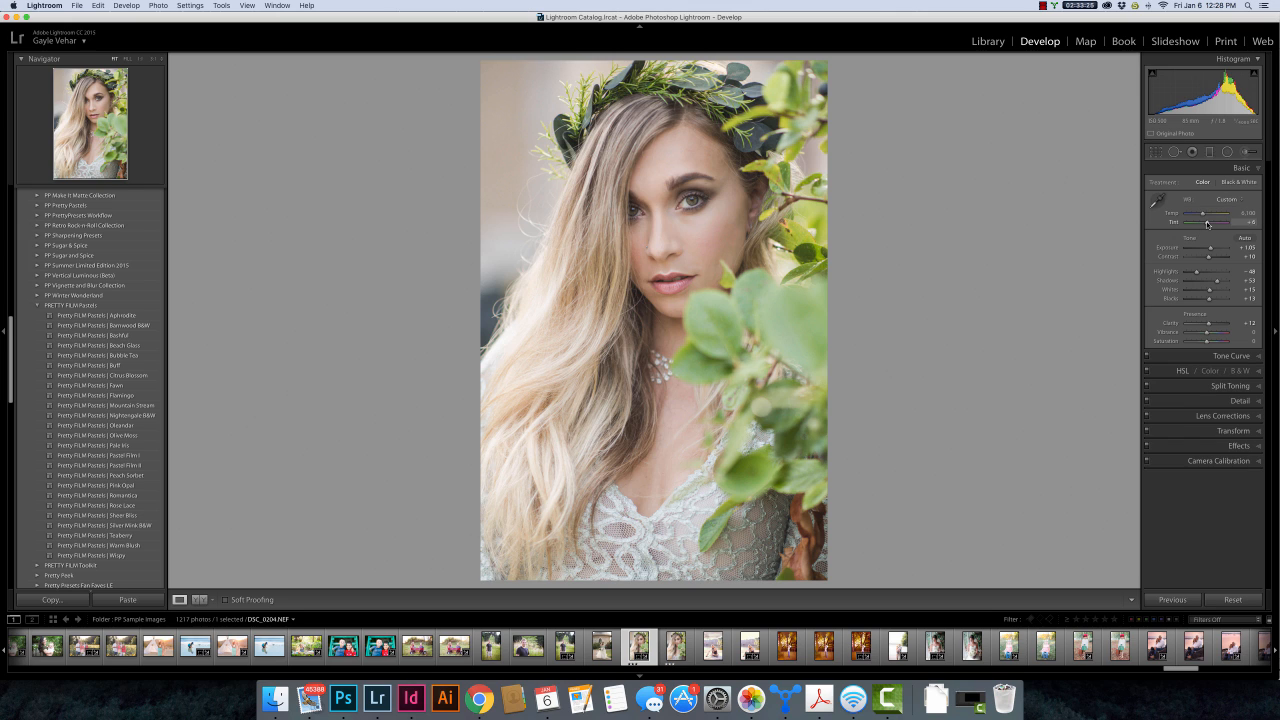
{"action": "left_click_drag", "start_coordinate": [1208, 224], "coordinate": [1209, 225]}
Show the before and after versions of the portrait side by side
{"action": "key", "text": "y"}
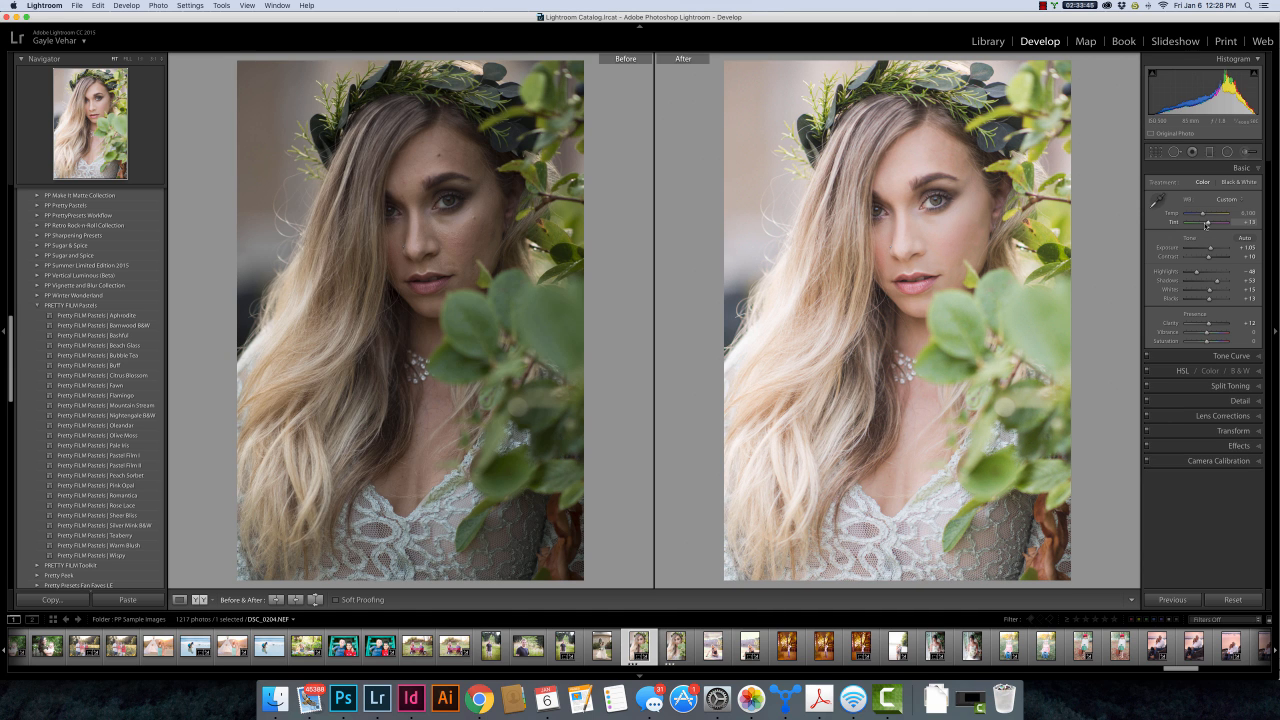